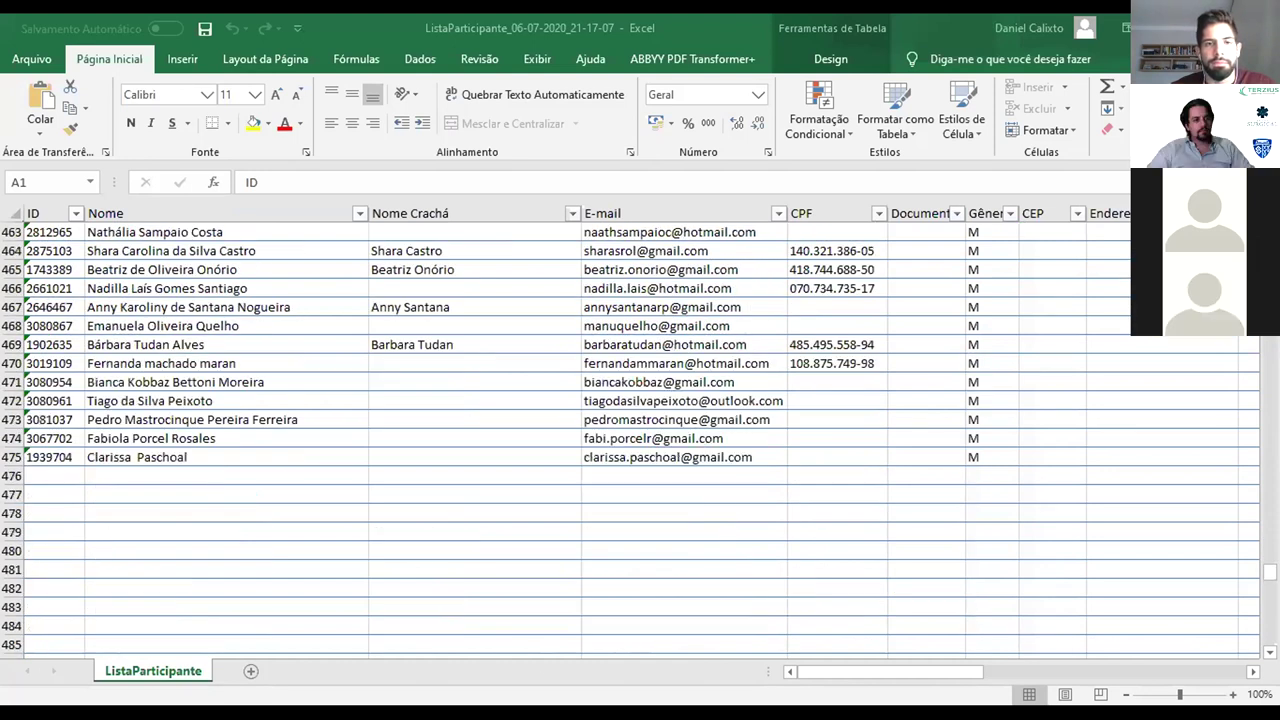
Find row 402 of the participant list and select its Instagram entry
scroll(640, 440, "up", 2)
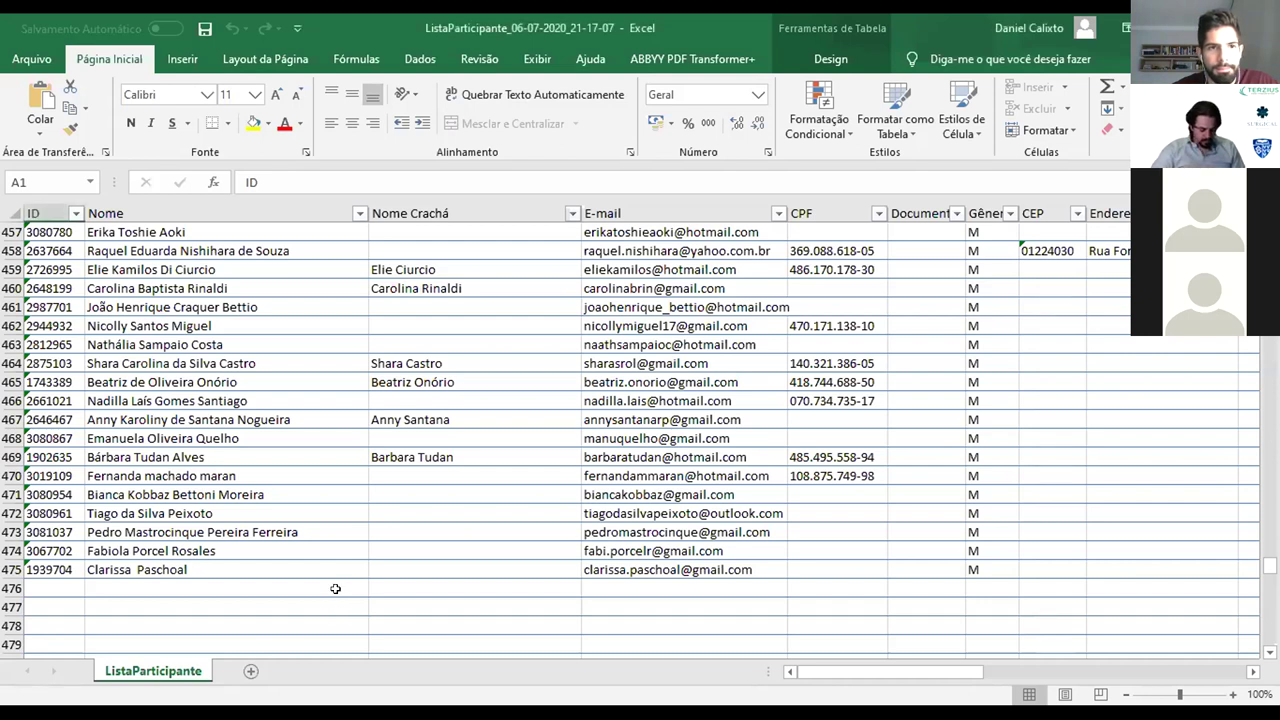
scroll(334, 640, "up", 4)
scroll(337, 527, "up", 15)
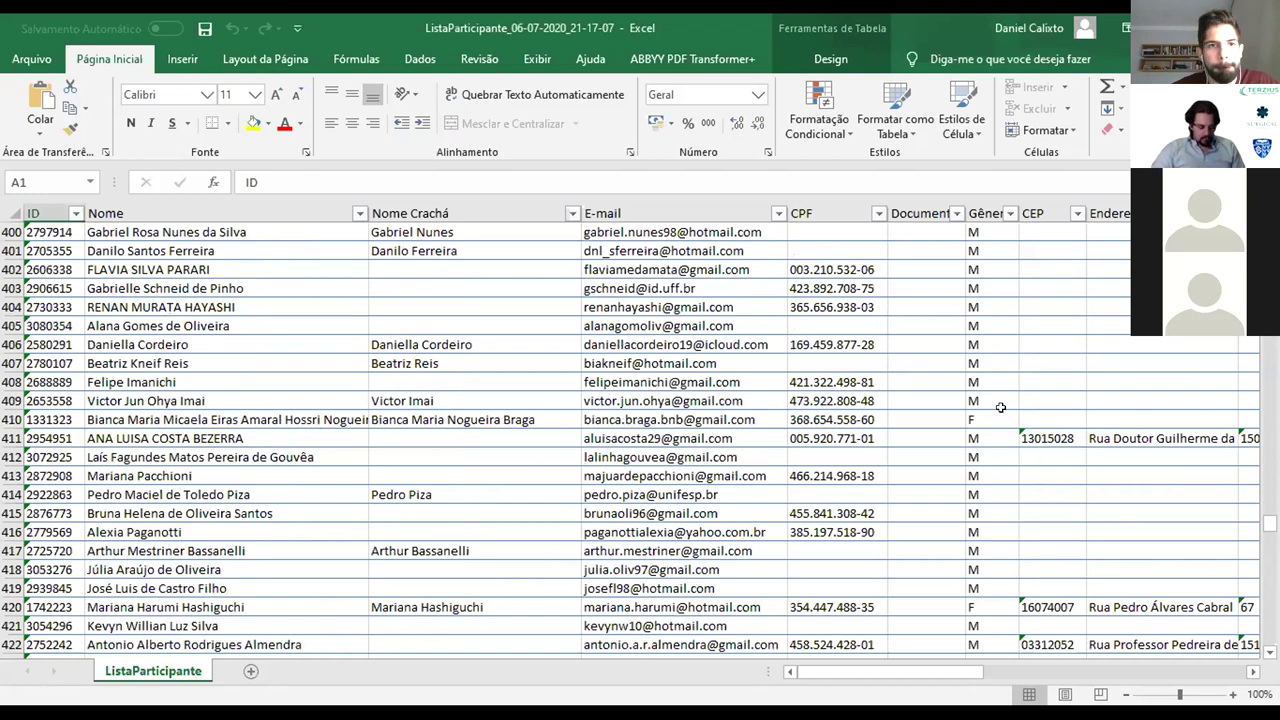
left_click_drag(820, 672, 1135, 663)
left_click_drag(1015, 513, 1012, 275)
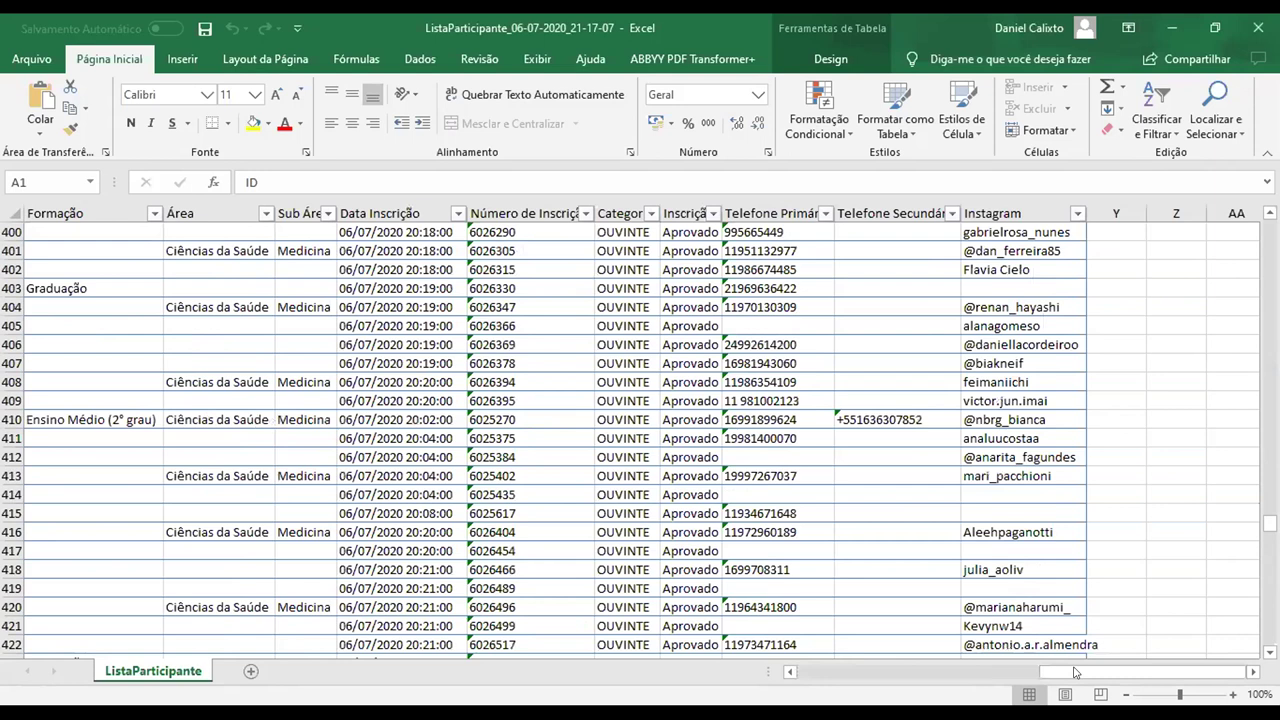
left_click_drag(1075, 672, 1072, 672)
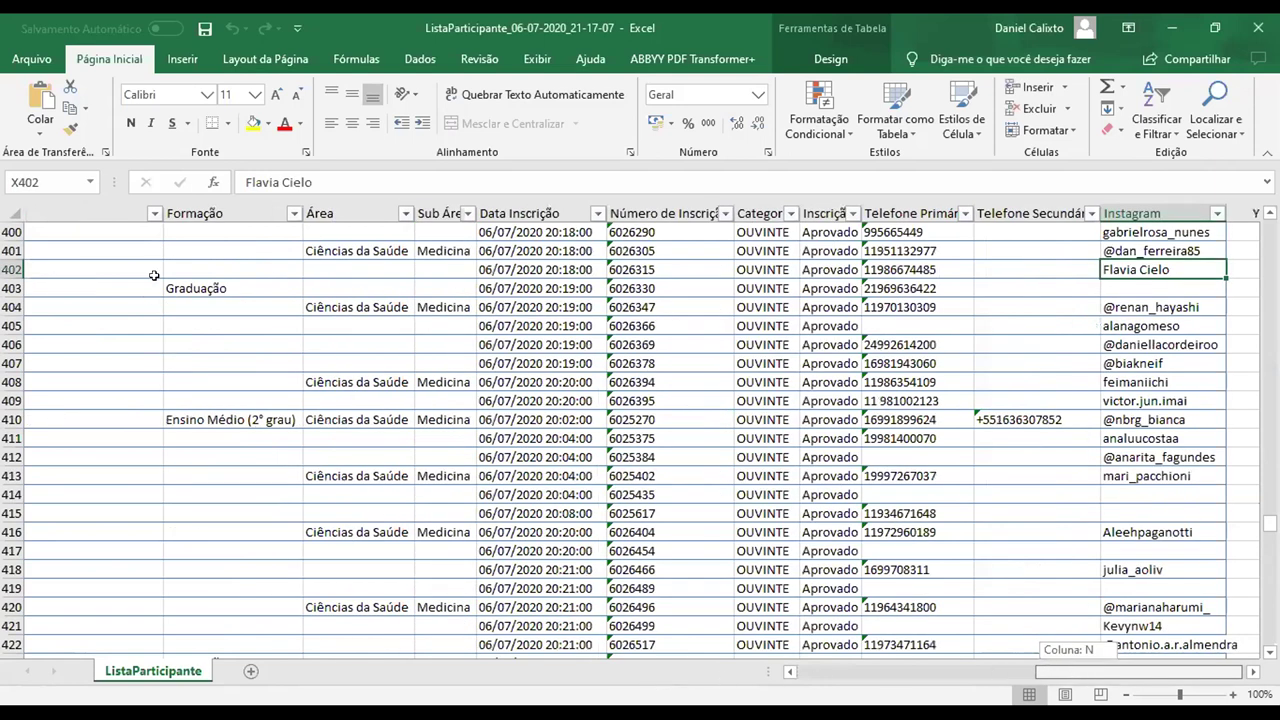
Return to the beginning of row 402 to check the participant's name
key("Home")
key("Down")
key("Right")
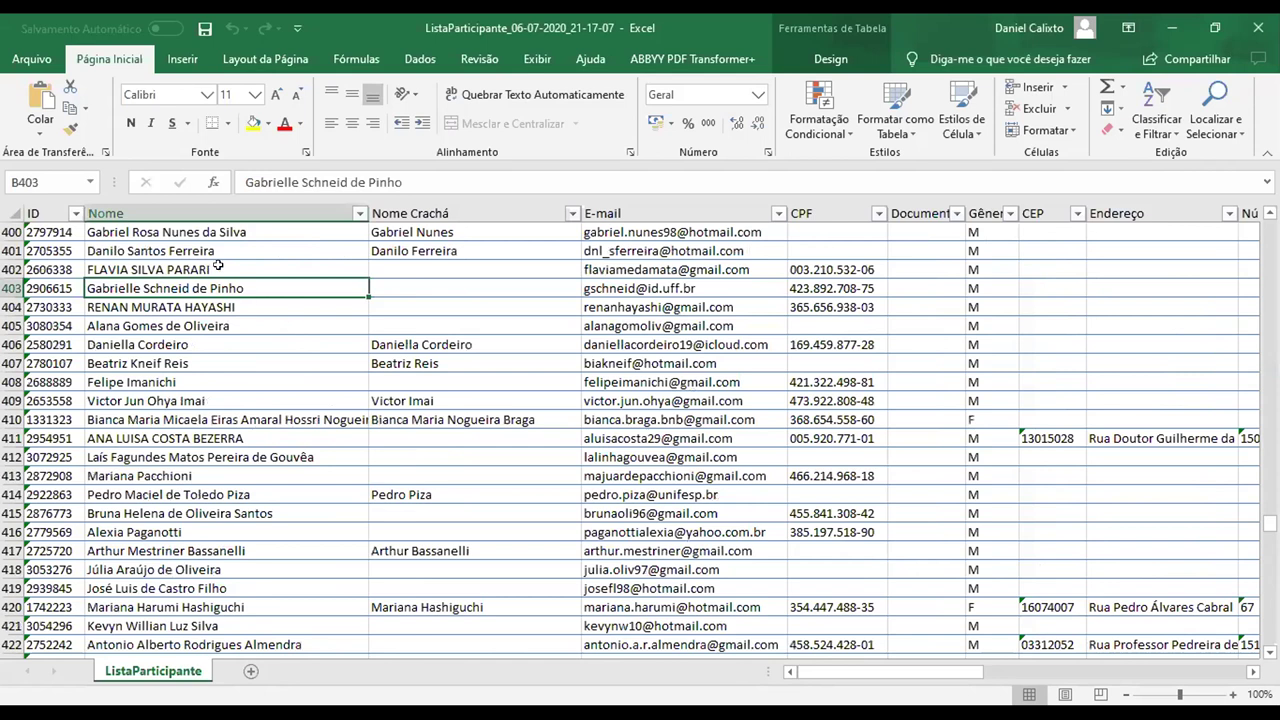
key("Up")
Examine the remaining columns of row 402 through Instagram, and return to the row's ID
key("Right")
key("Right")
key("Right")
key("Right")
key("Right")
key("Right")
key("Right")
key("Right")
key("Right")
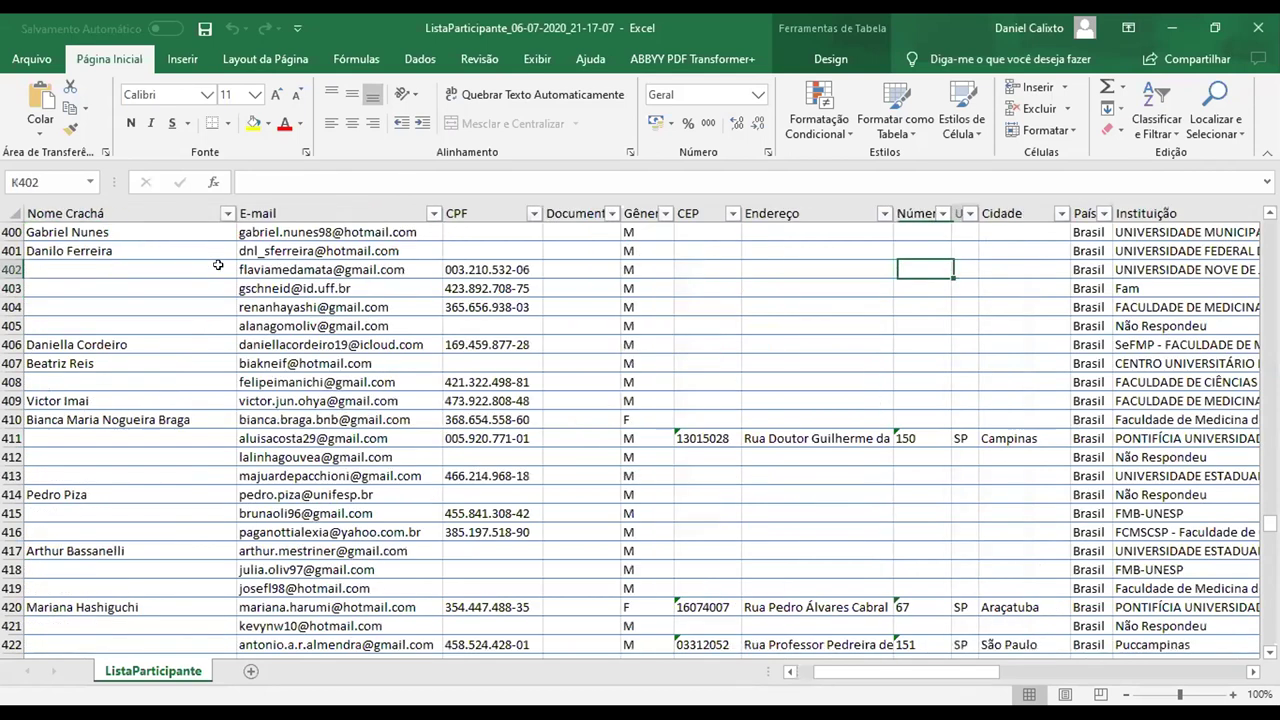
key("Right")
key("Right")
key("Right")
key("Right")
key("Right")
key("Right")
key("Right")
key("Right")
key("Right")
key("Right")
key("Right")
key("Right")
key("Right")
key("Right")
key("Right")
key("Right")
key("Right")
key("Right")
key("Right")
key("Right")
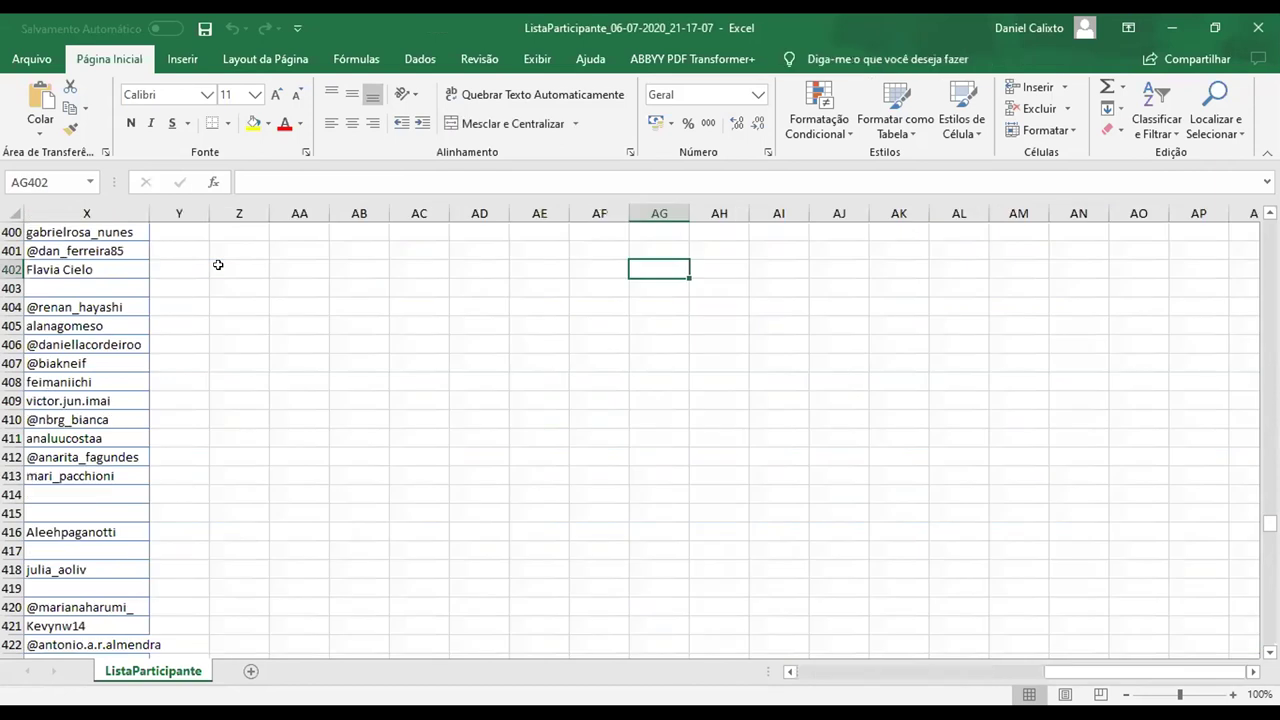
key("Left")
key("Left")
key("Left")
key("Left")
key("Left")
key("Left")
key("Left")
key("Left")
key("Left")
key("Left")
key("Left")
key("Left")
key("Left")
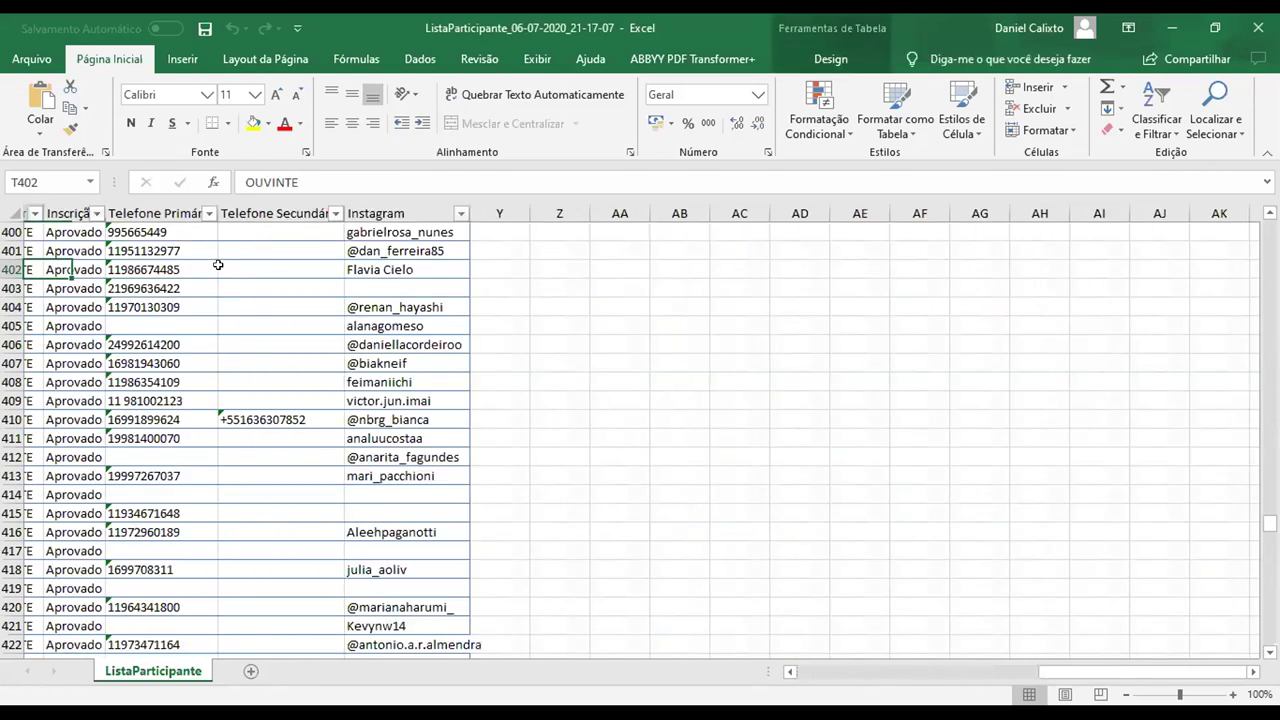
key("Left")
key("Left")
key("Left")
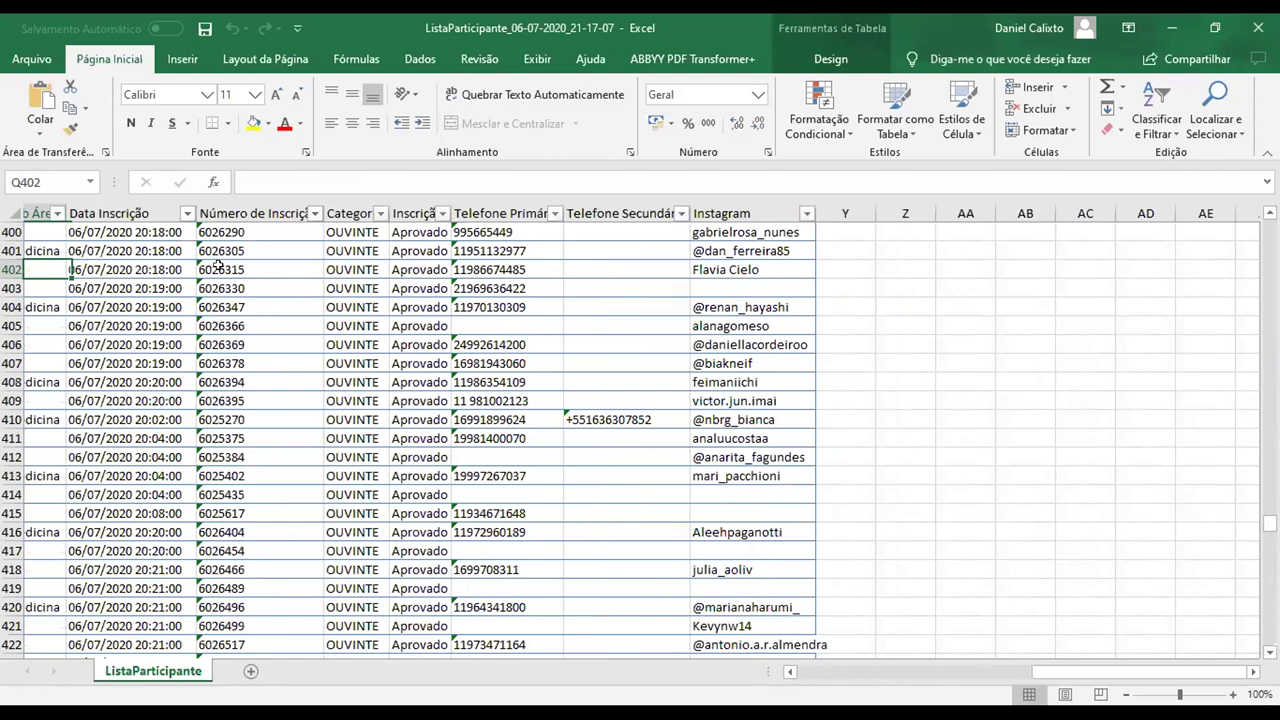
key("Home")
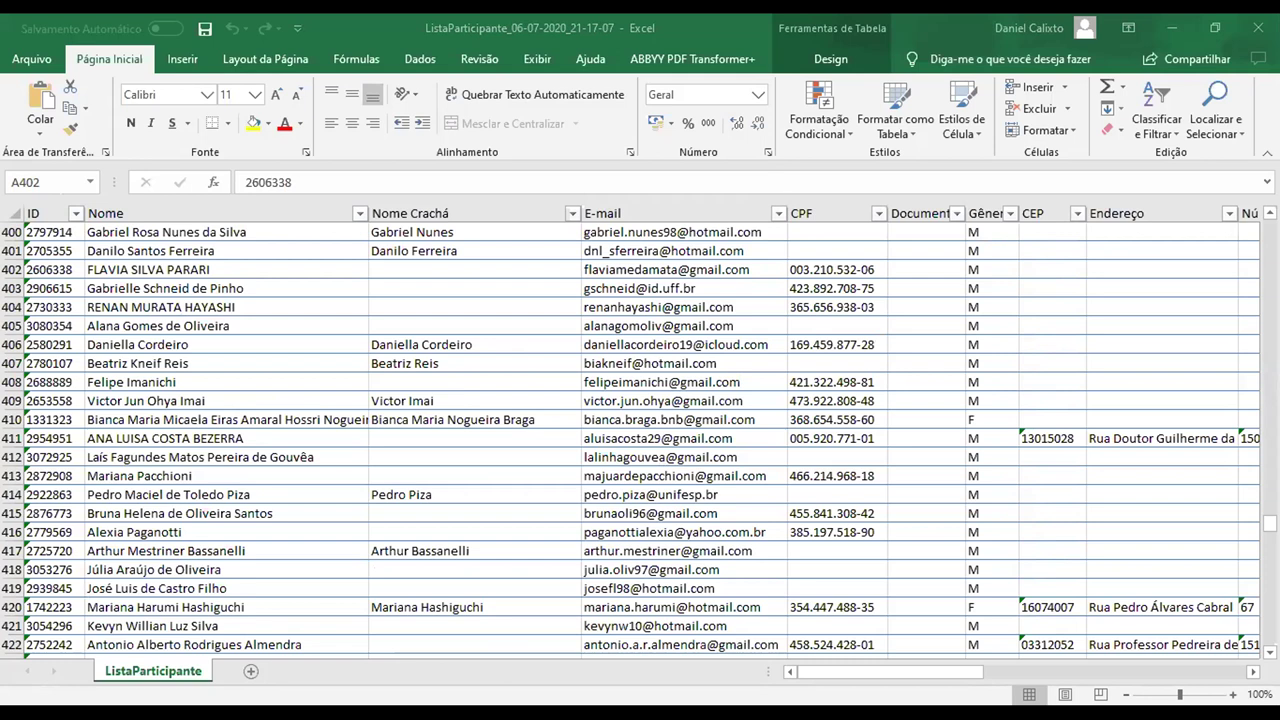
Locate row 172 in the participant list and select the participant's name
scroll(262, 356, "up", 13)
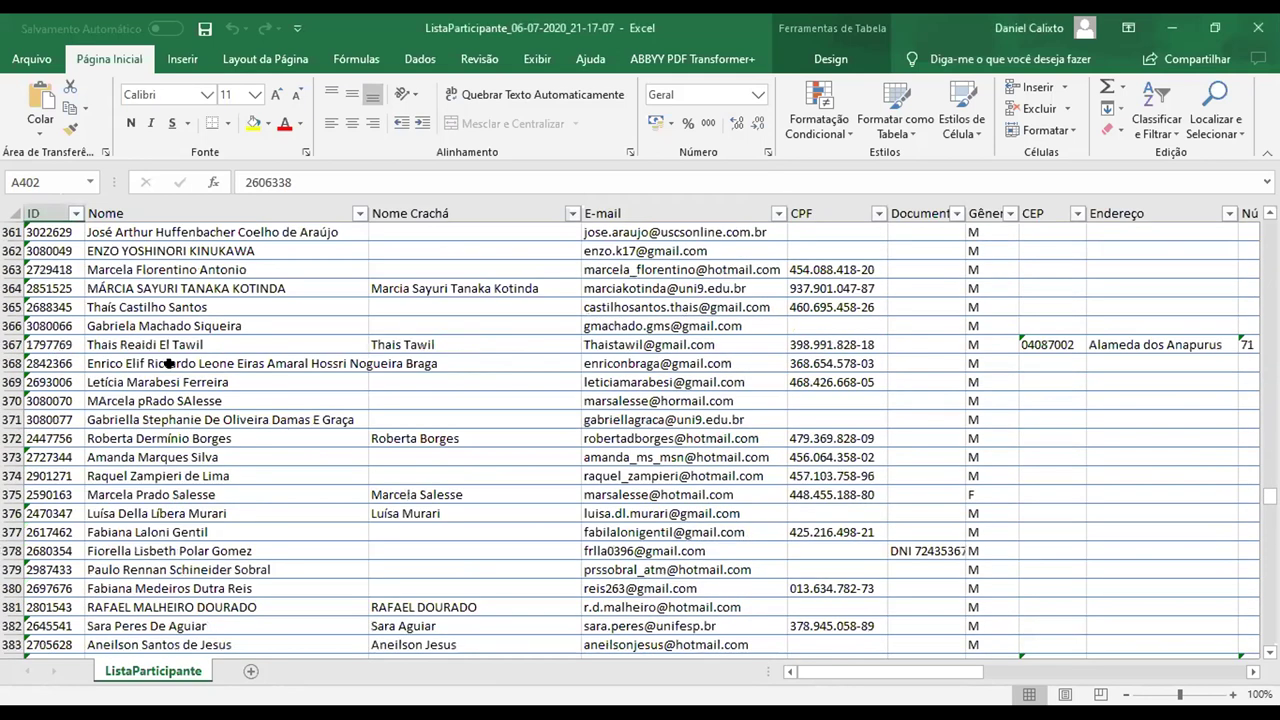
scroll(157, 355, "up", 20)
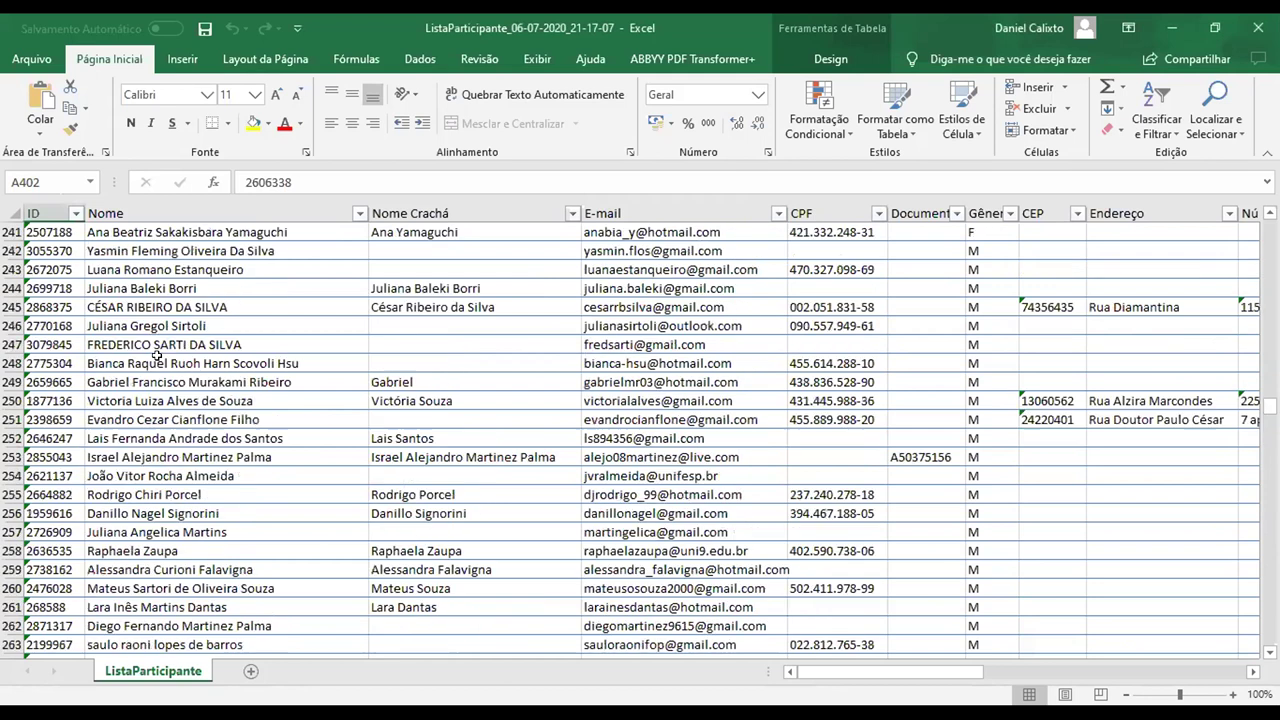
scroll(157, 355, "up", 12)
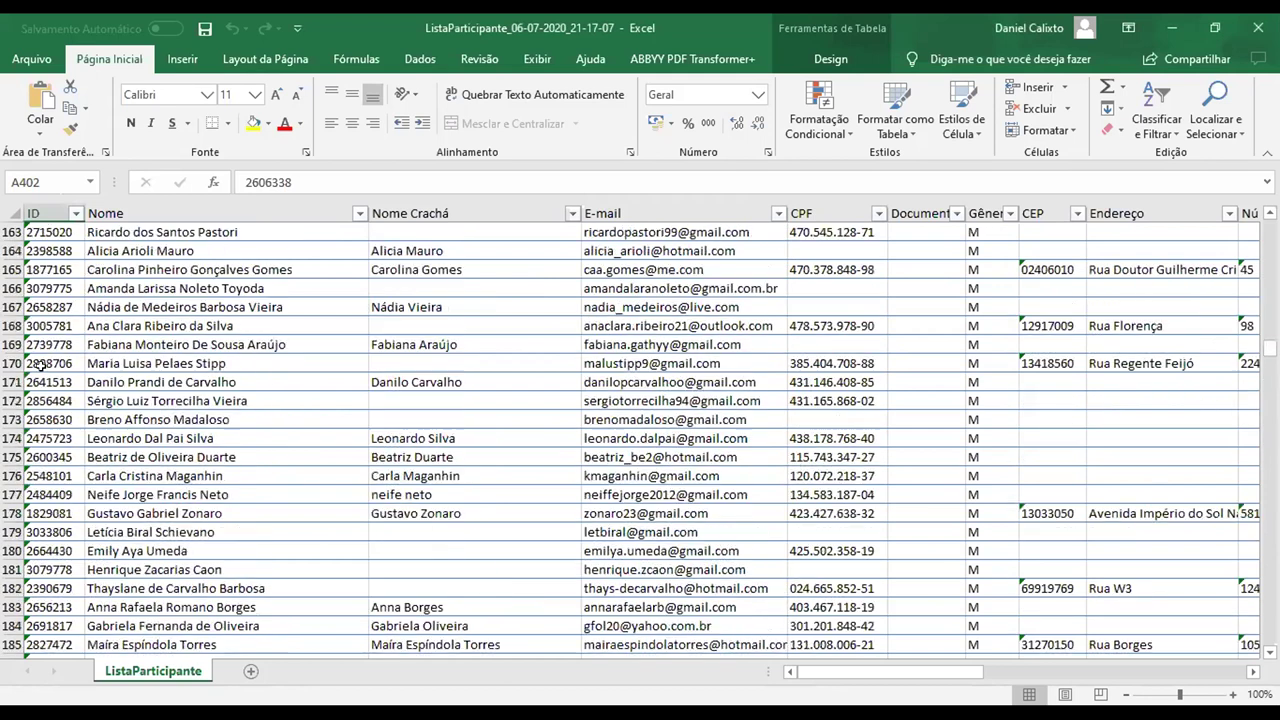
left_click(117, 400)
Follow row 172 across its contact, institution and registration columns to the Instagram entry
key("Right")
key("Right")
key("Right")
key("Right")
key("Right")
key("Right")
key("Right")
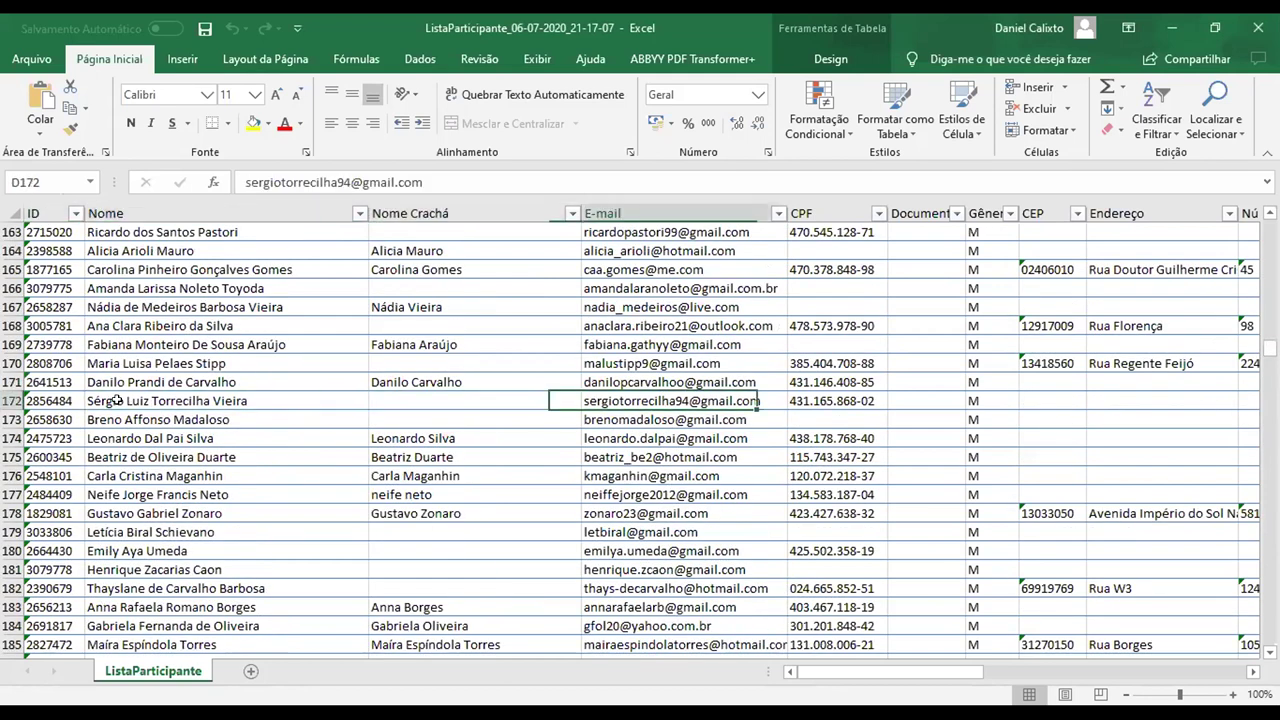
key("Right")
key("Right")
key("Right")
key("Right")
key("Right")
key("Right")
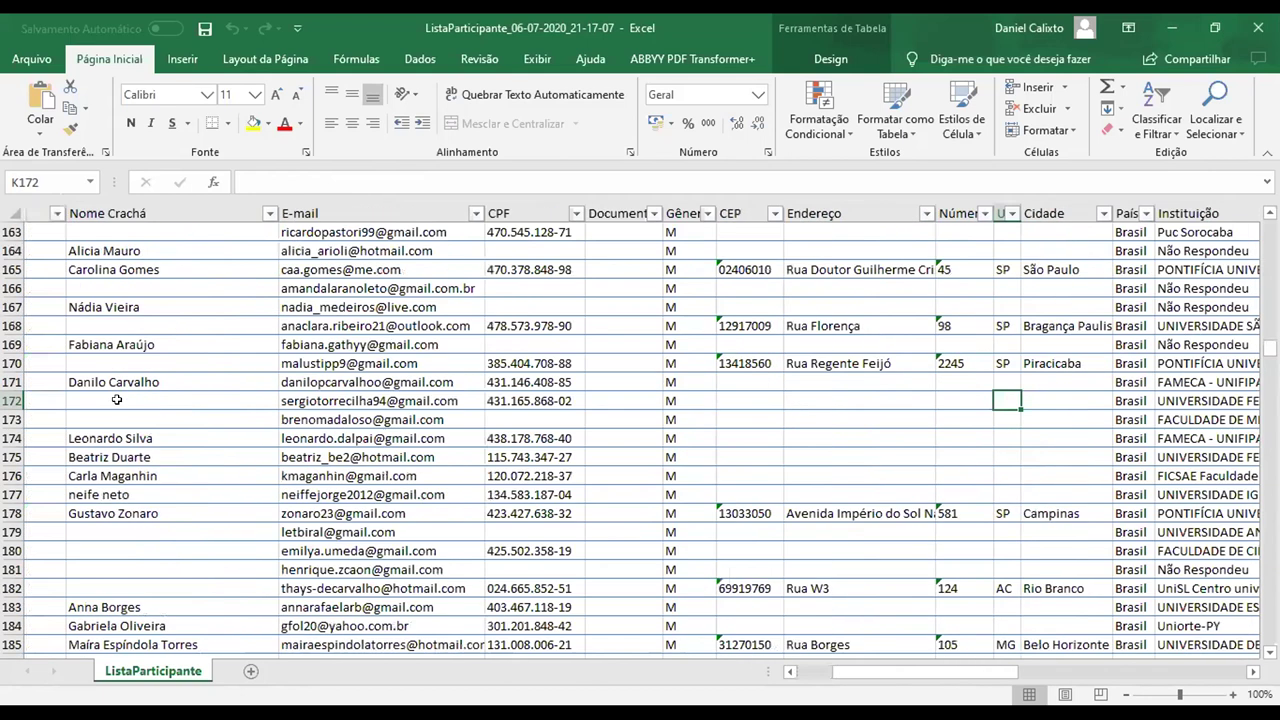
key("Right")
key("Right")
key("Right")
key("Right")
key("Right")
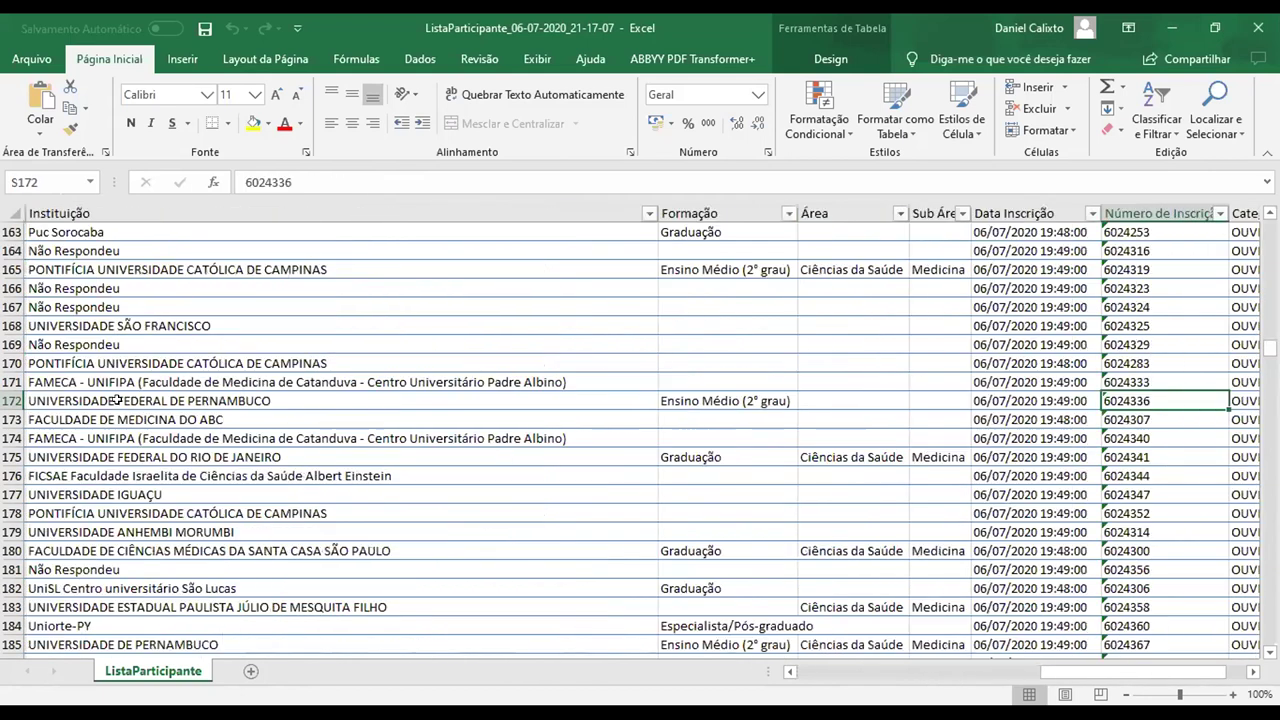
key("Right")
key("Right")
key("Right")
key("Right")
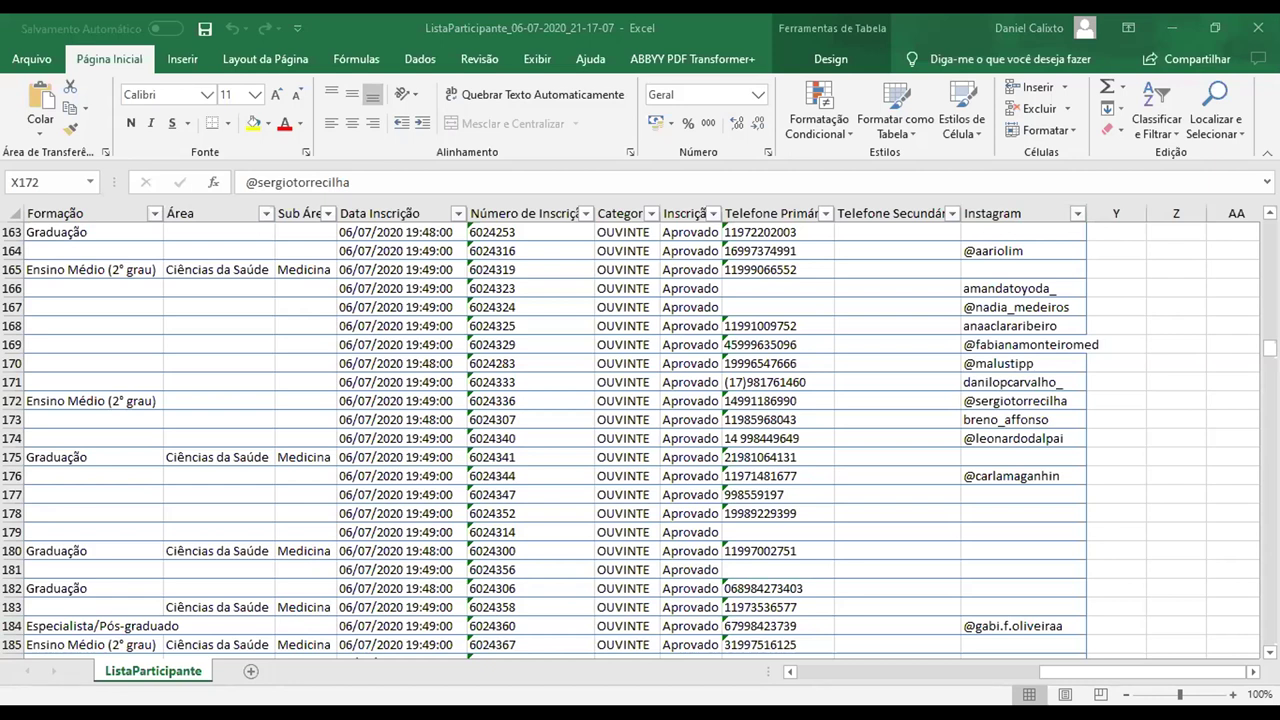
Look up row 231 of the participant list and go to its Instagram entry
scroll(64, 380, "down", 14)
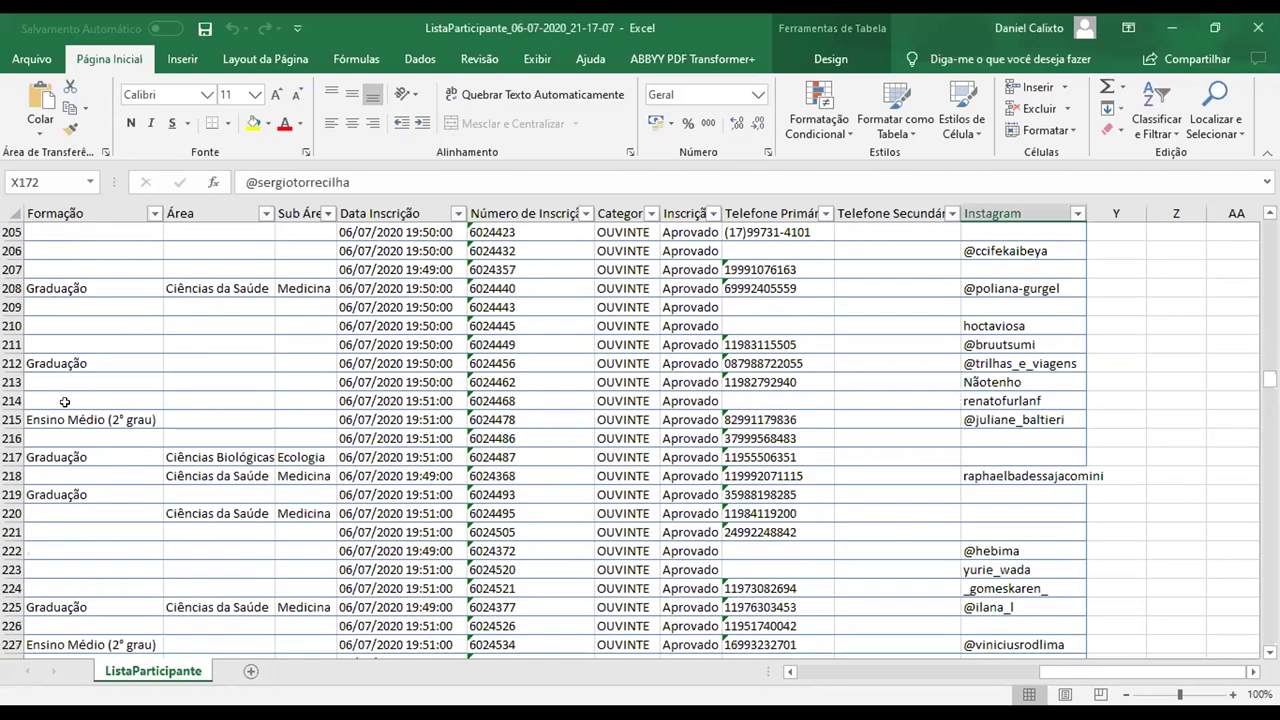
scroll(64, 401, "down", 4)
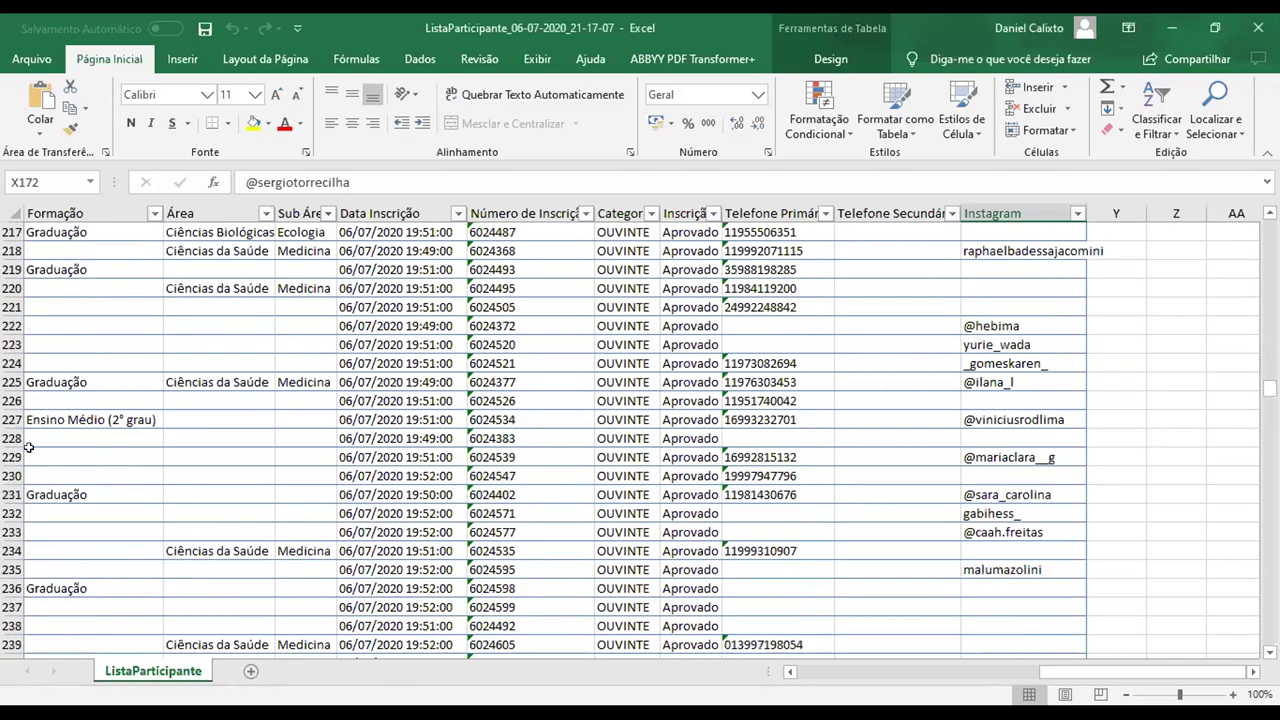
left_click(42, 492)
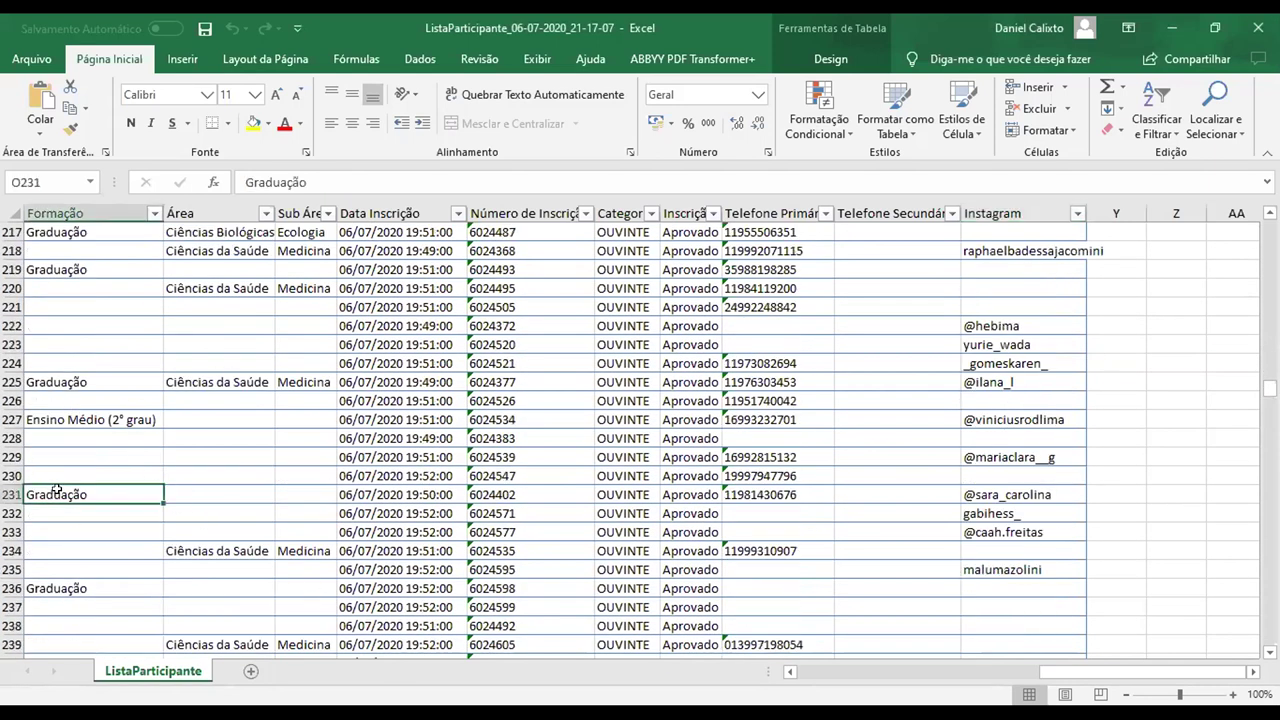
key("Right")
key("Right")
key("Right")
key("Right")
key("Right")
key("Right")
key("Right")
key("Right")
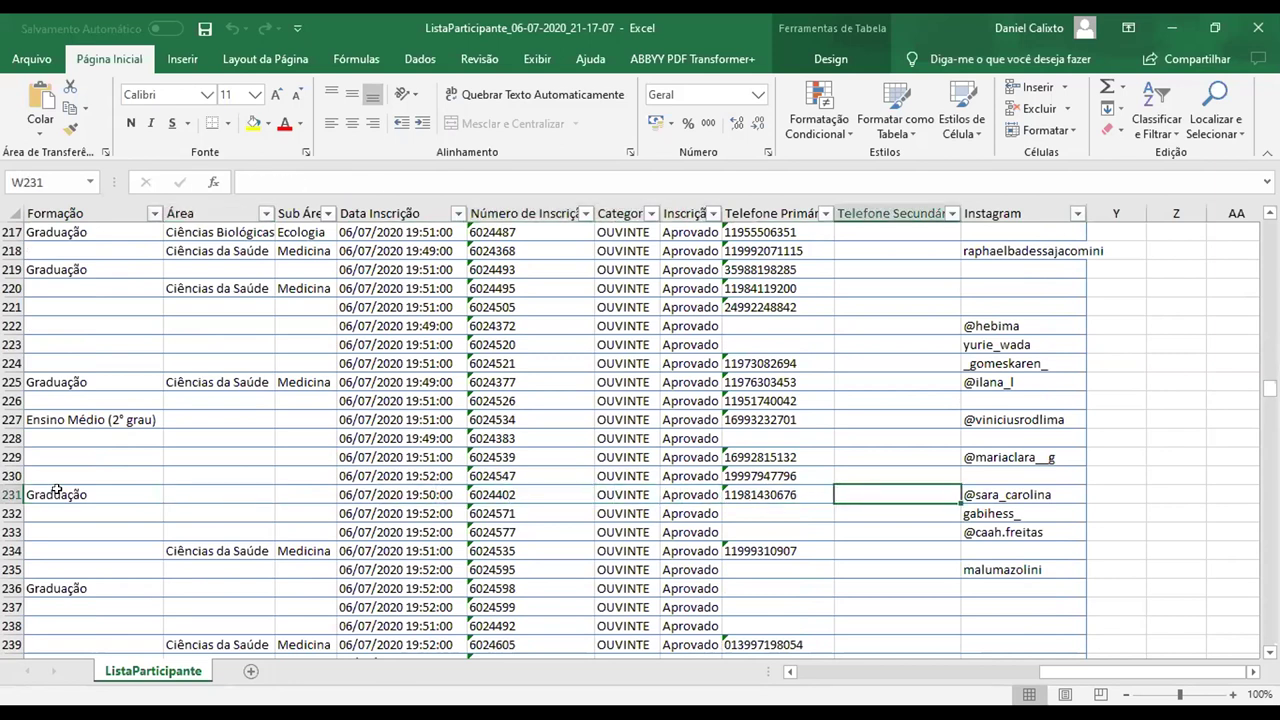
key("Right")
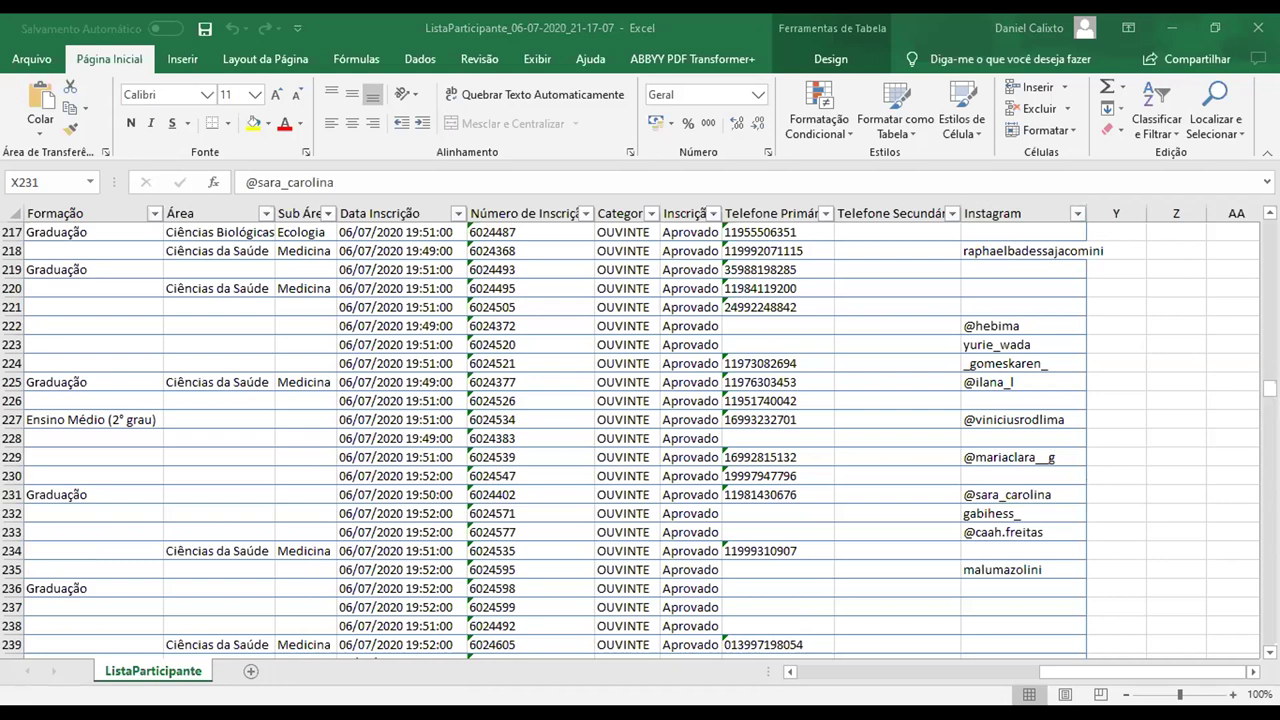
Look up row 245 of the participant list and go to its Instagram entry
scroll(20, 563, "down", 4)
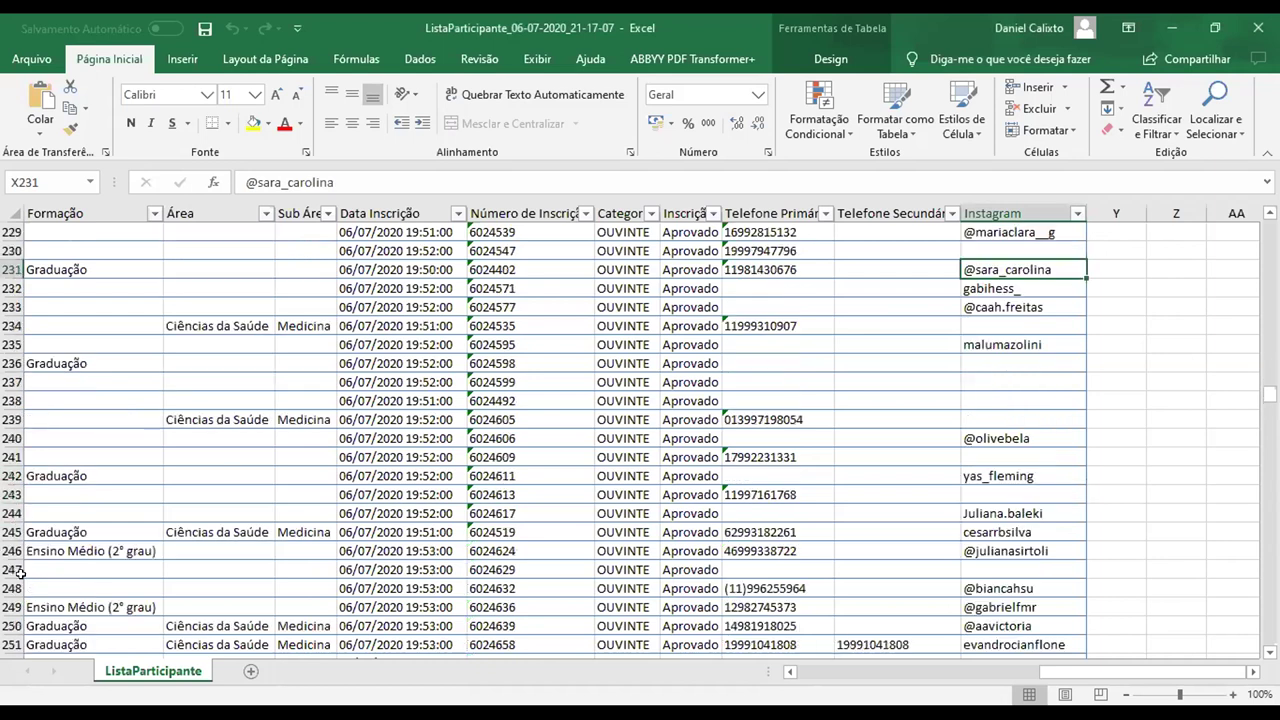
left_click(28, 533)
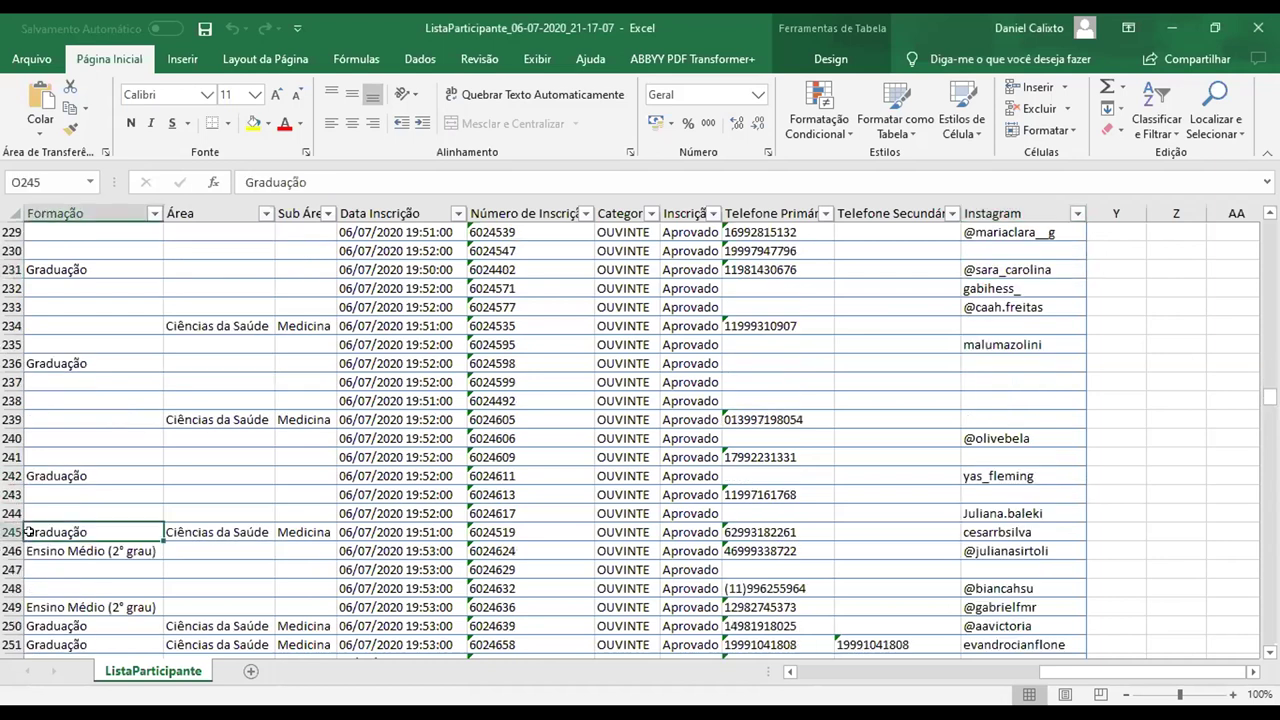
key("Right")
key("Right")
key("Right")
key("Right")
key("Right")
key("Right")
key("Right")
key("Right")
key("Right")
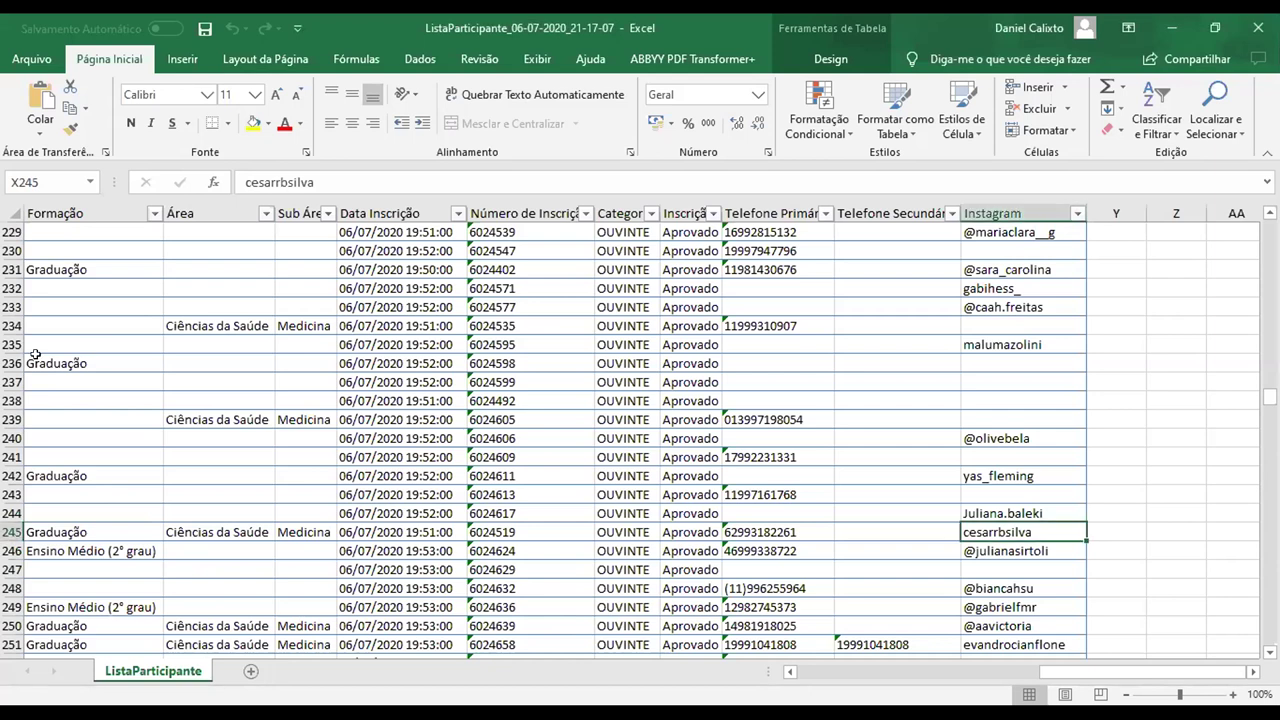
Look up row 140 of the participant list and go to its Instagram entry
scroll(35, 355, "up", 8)
scroll(35, 355, "up", 20)
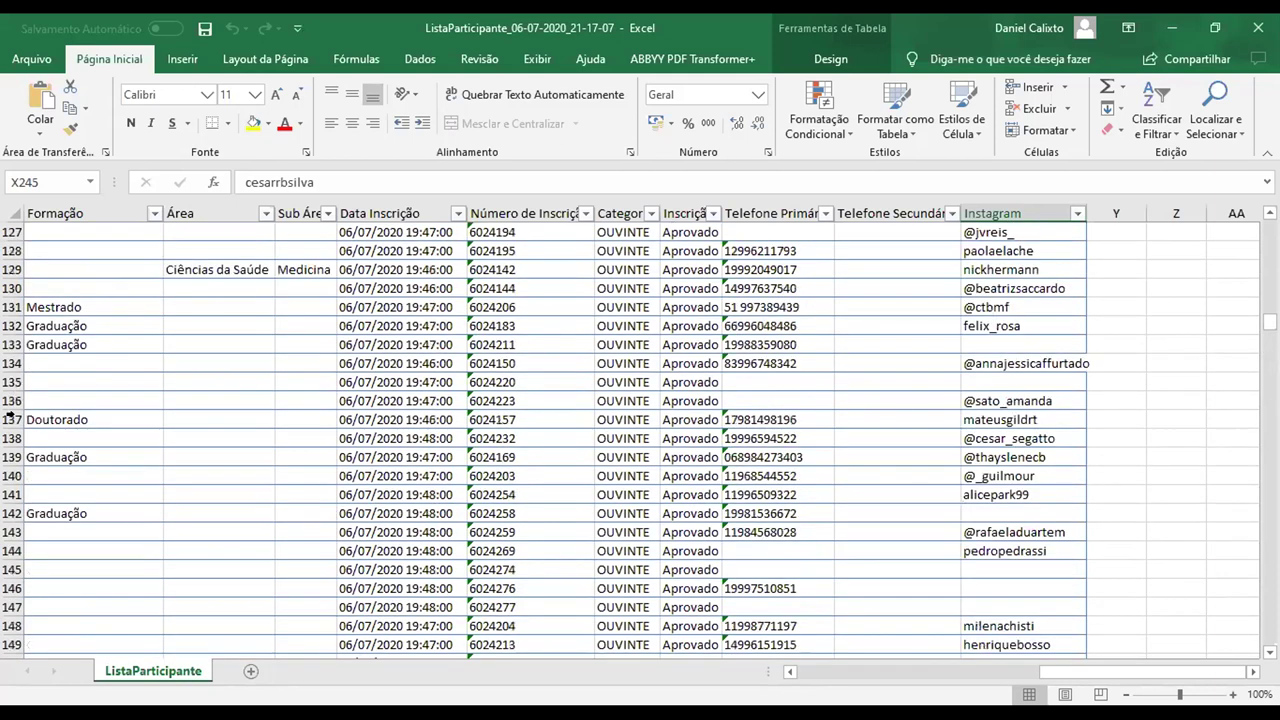
left_click(39, 467)
key("Right")
key("Right")
key("Right")
key("Right")
key("Right")
key("Right")
key("Right")
key("Right")
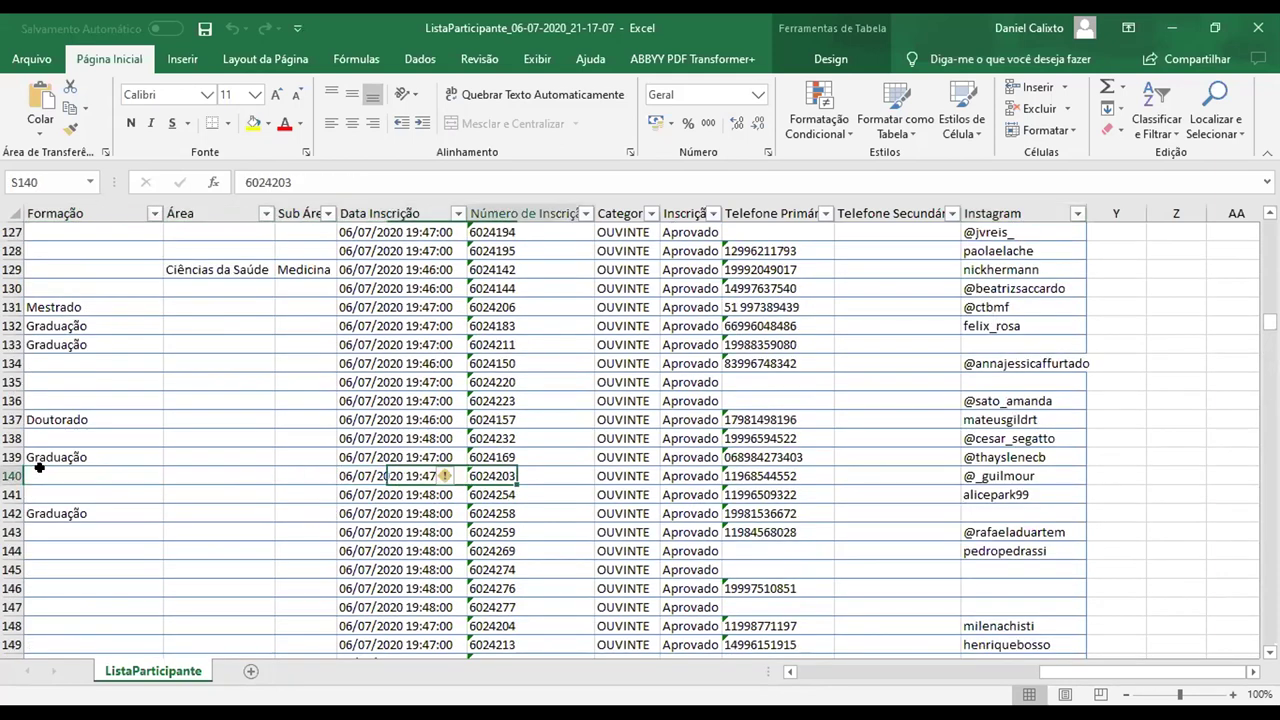
key("Right")
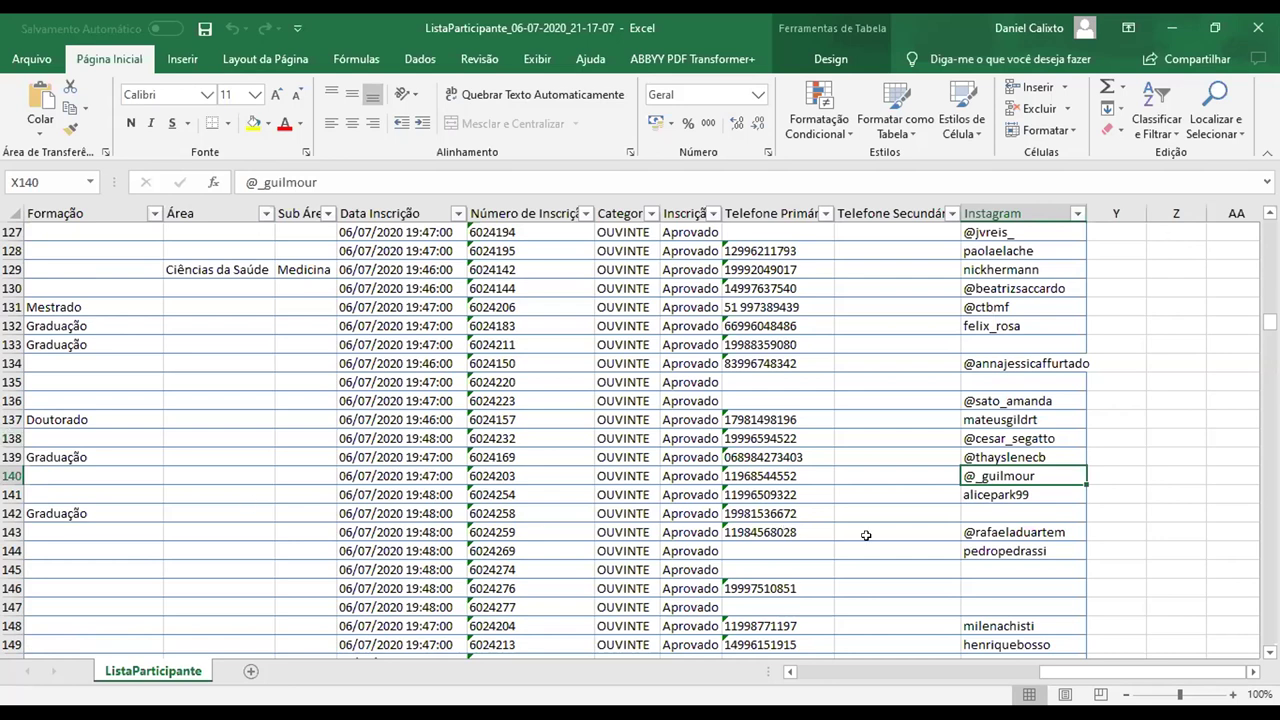
Enlarge the worksheet display to 130%
left_click(1232, 695)
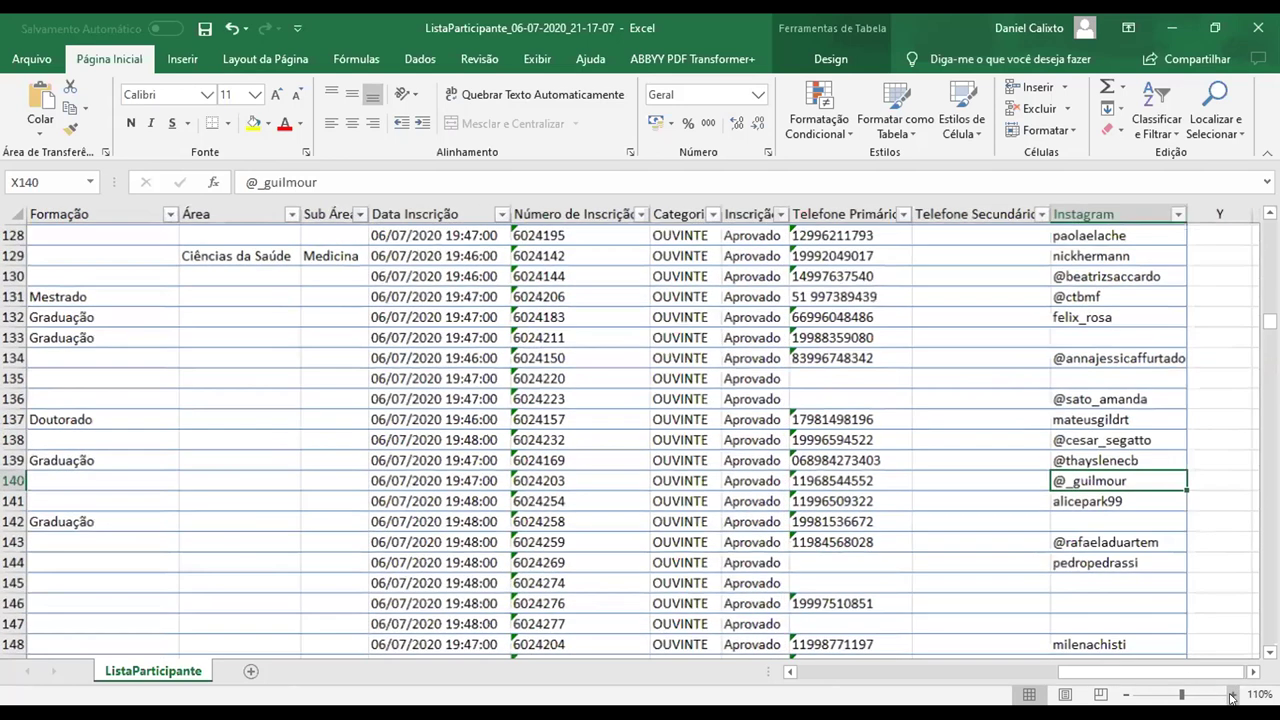
left_click(1232, 695)
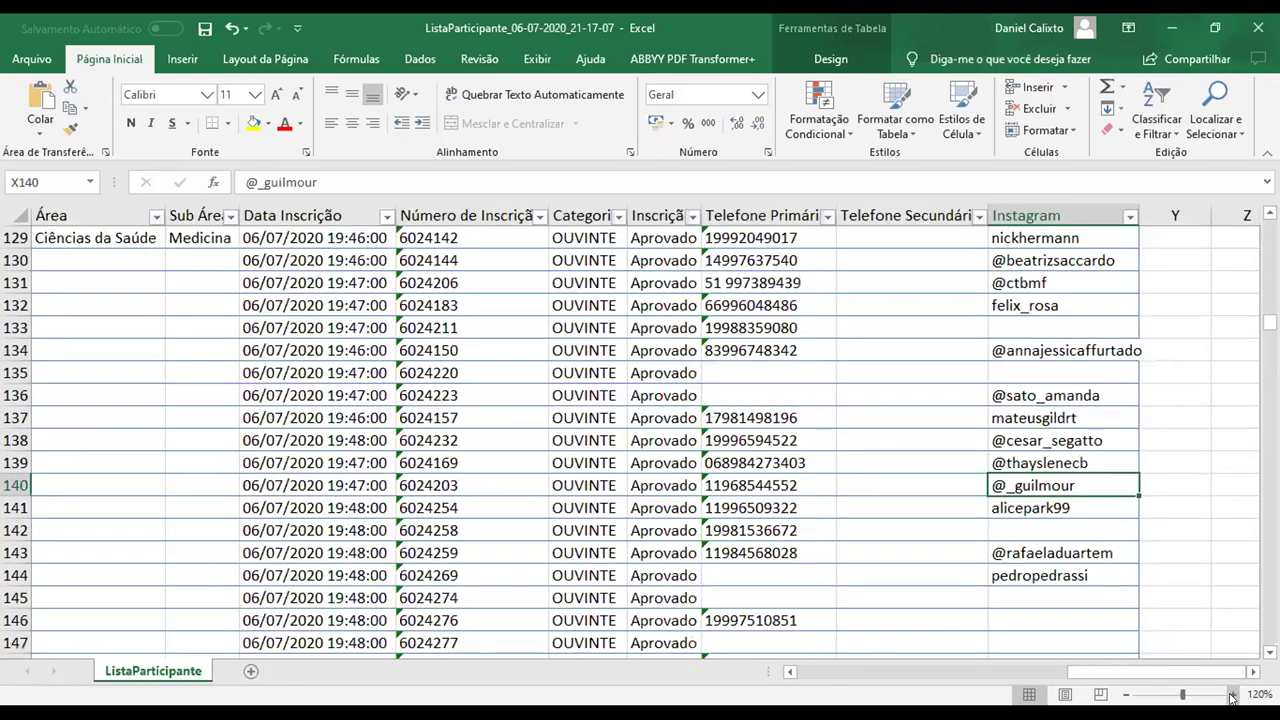
left_click(1232, 695)
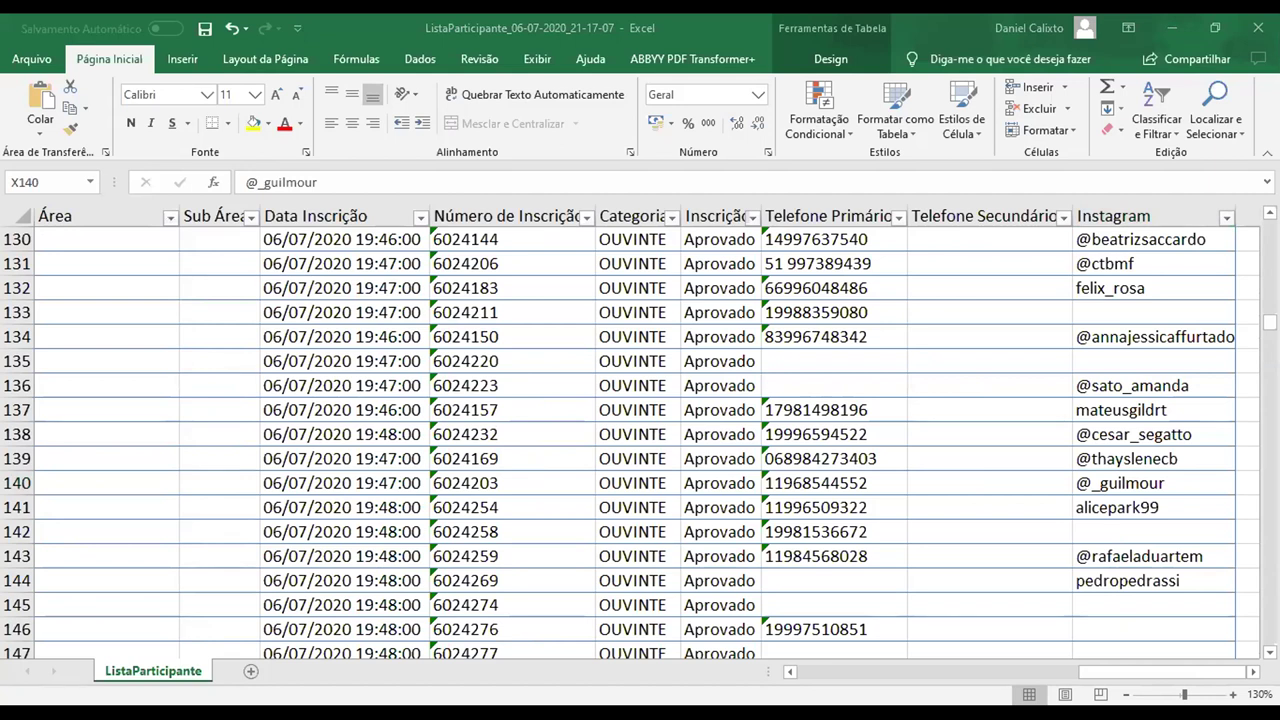
Look up row 70 of the participant list and go to its Instagram cell
scroll(40, 363, "up", 7)
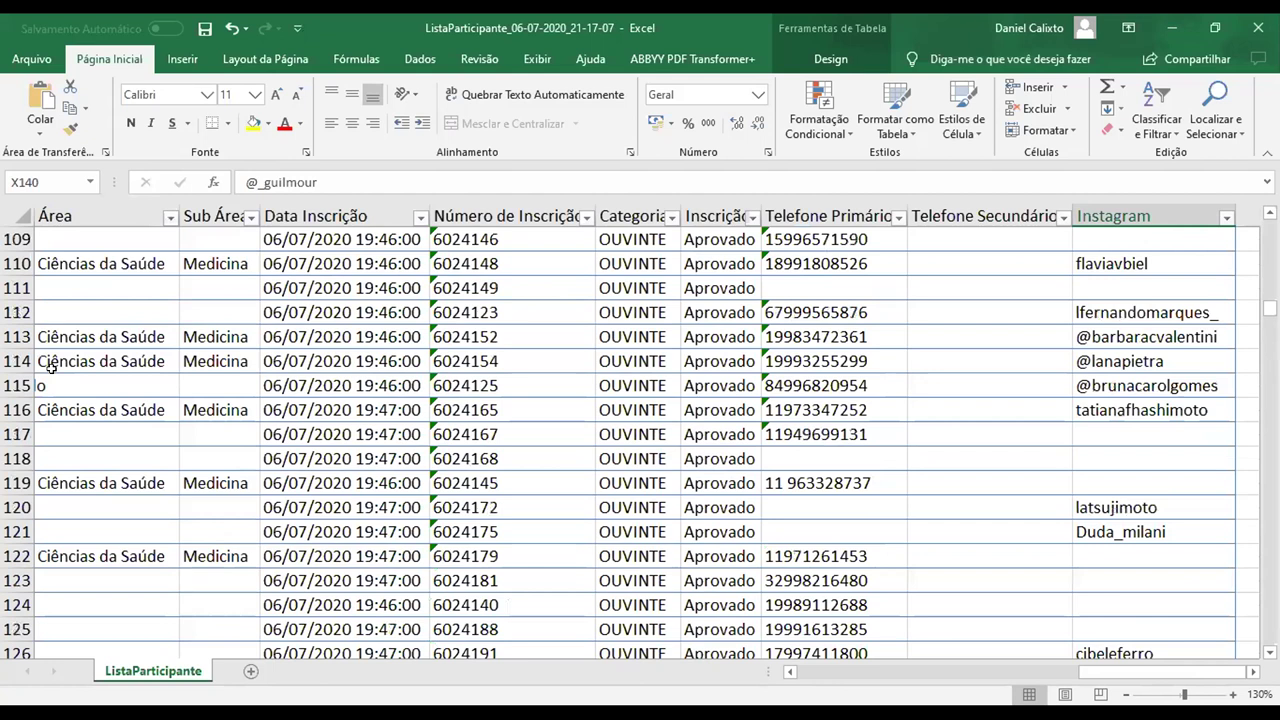
scroll(51, 315, "up", 12)
scroll(51, 309, "up", 2)
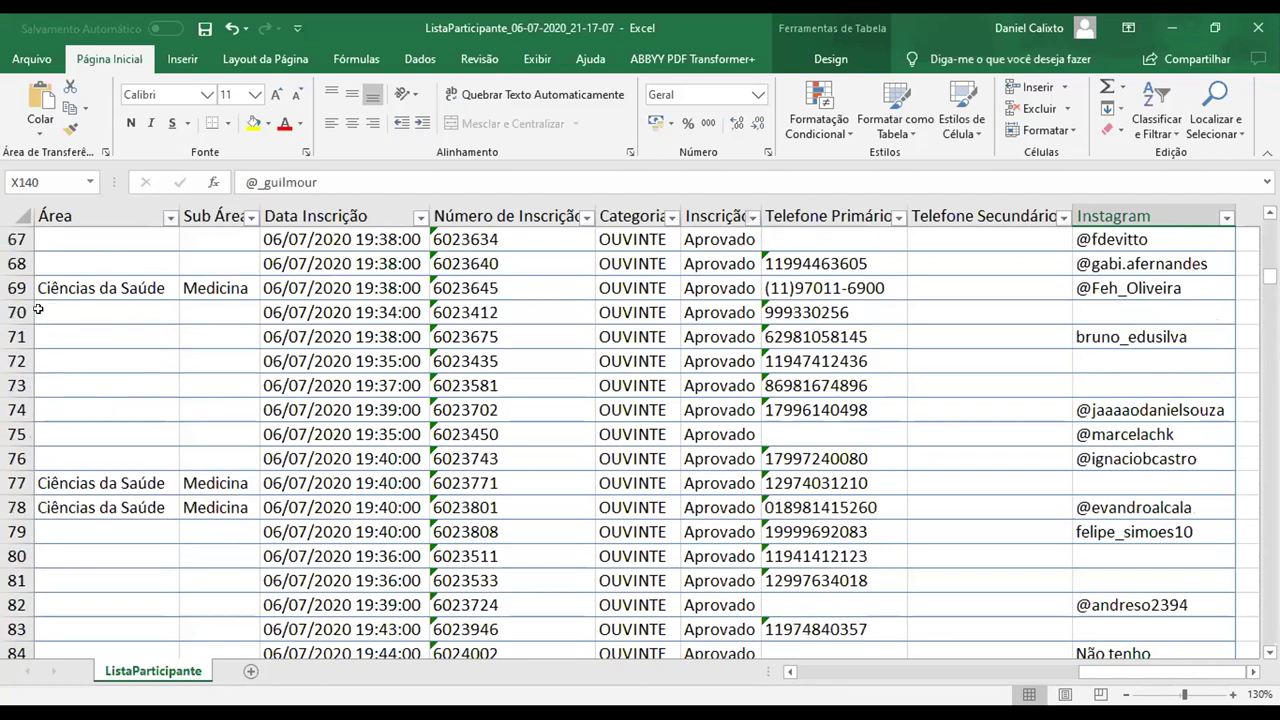
left_click(38, 311)
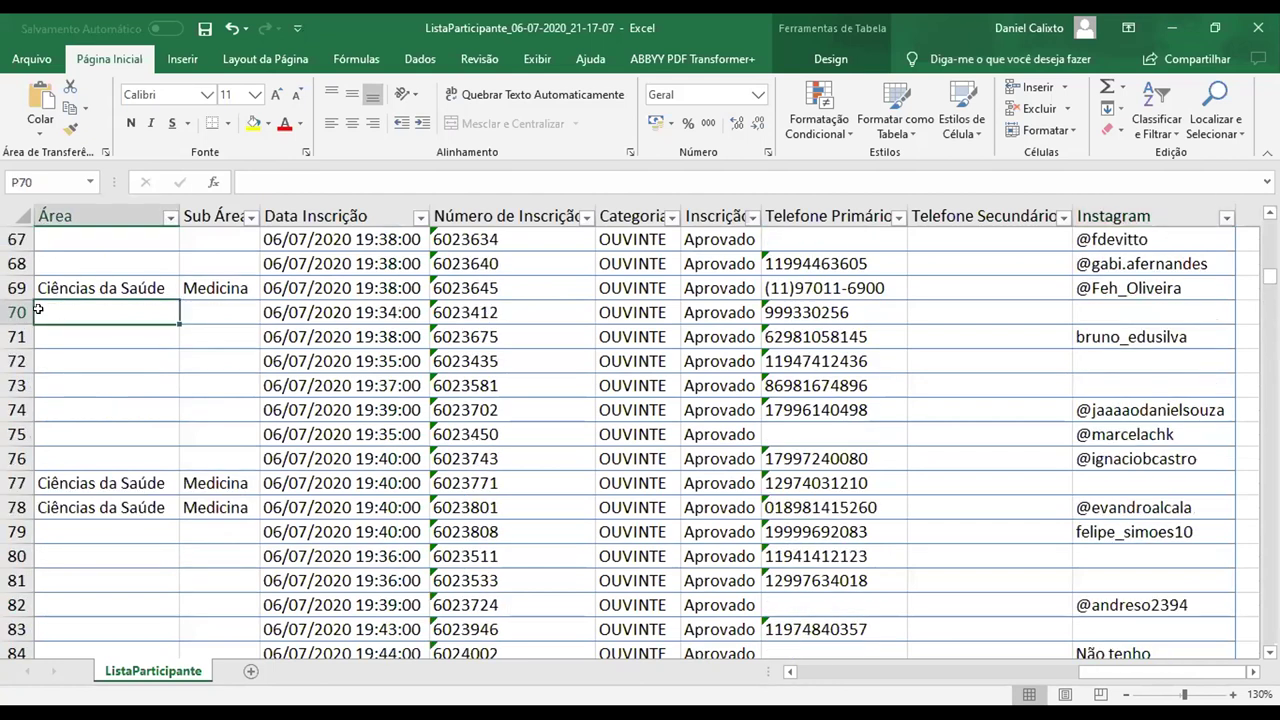
key("Right")
key("Right")
key("Right")
key("Right")
key("Right")
key("Right")
key("Right")
key("Right")
key("Right")
key("Right")
key("Right")
key("Right")
key("Left")
key("Left")
key("Left")
key("Left")
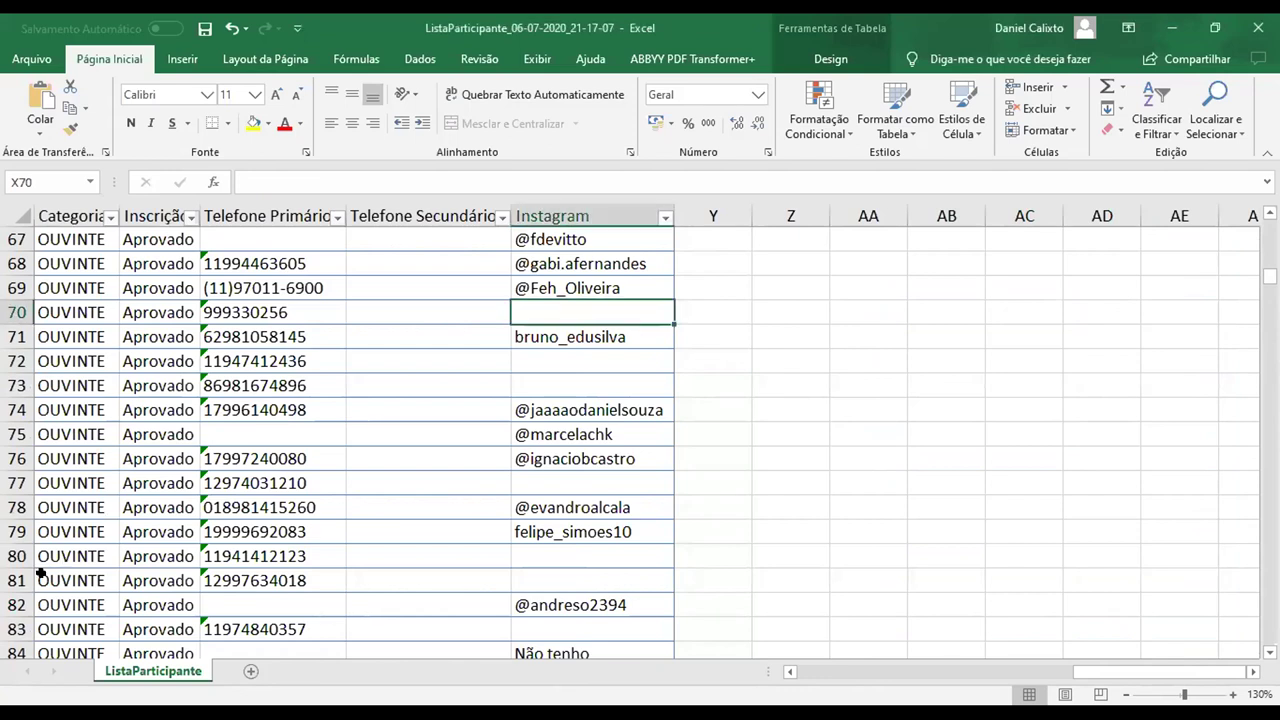
Look up row 63 of the participant list and select its Instagram entry
scroll(41, 567, "down", 17)
scroll(41, 567, "down", 11)
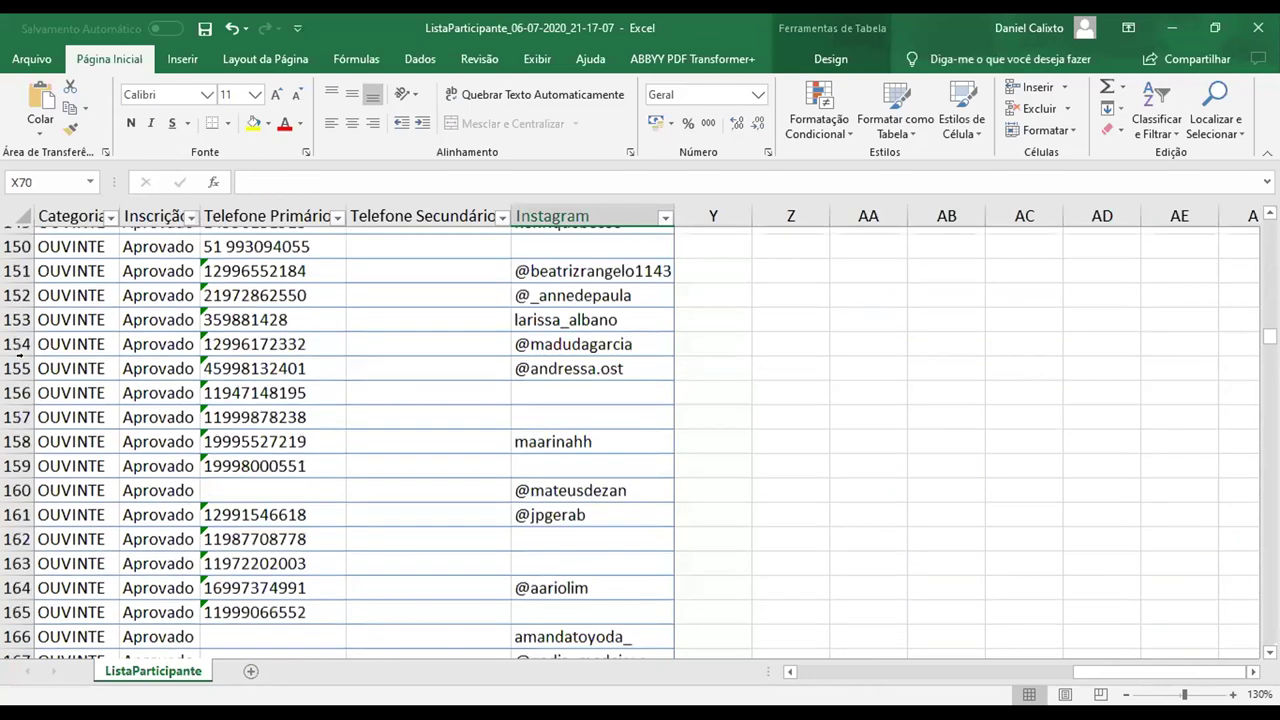
scroll(30, 434, "up", 3)
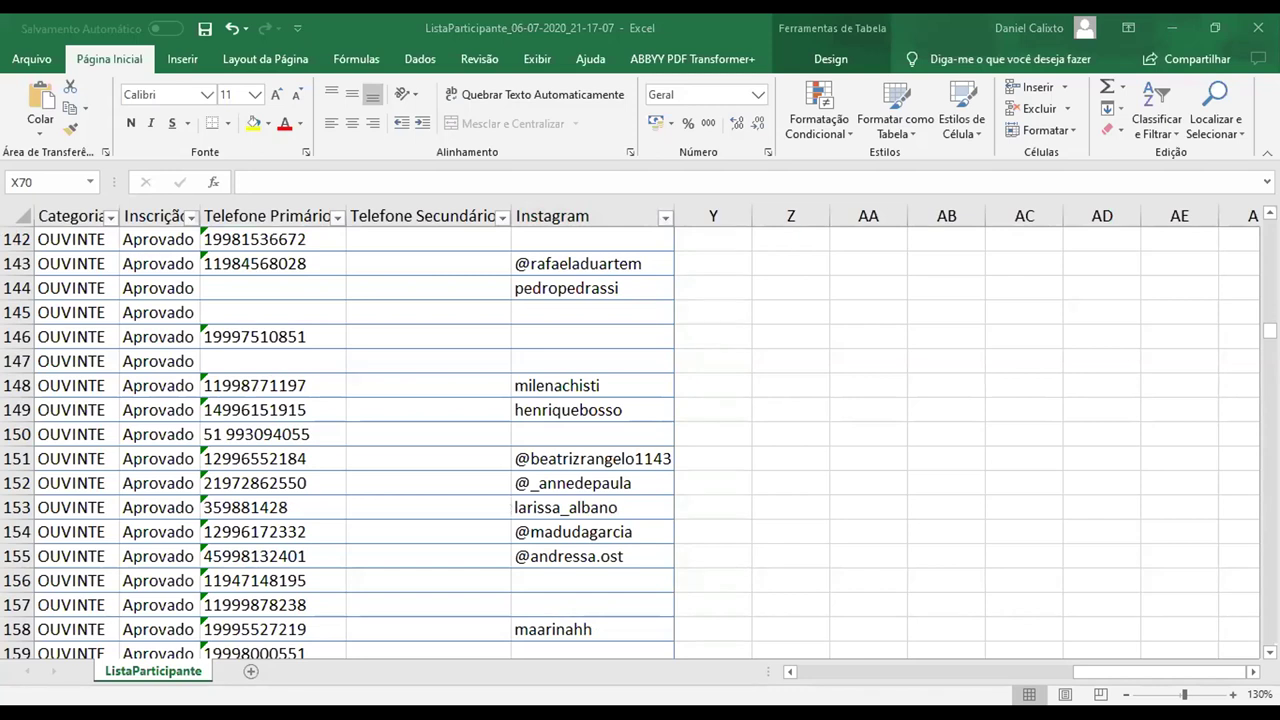
scroll(100, 281, "up", 14)
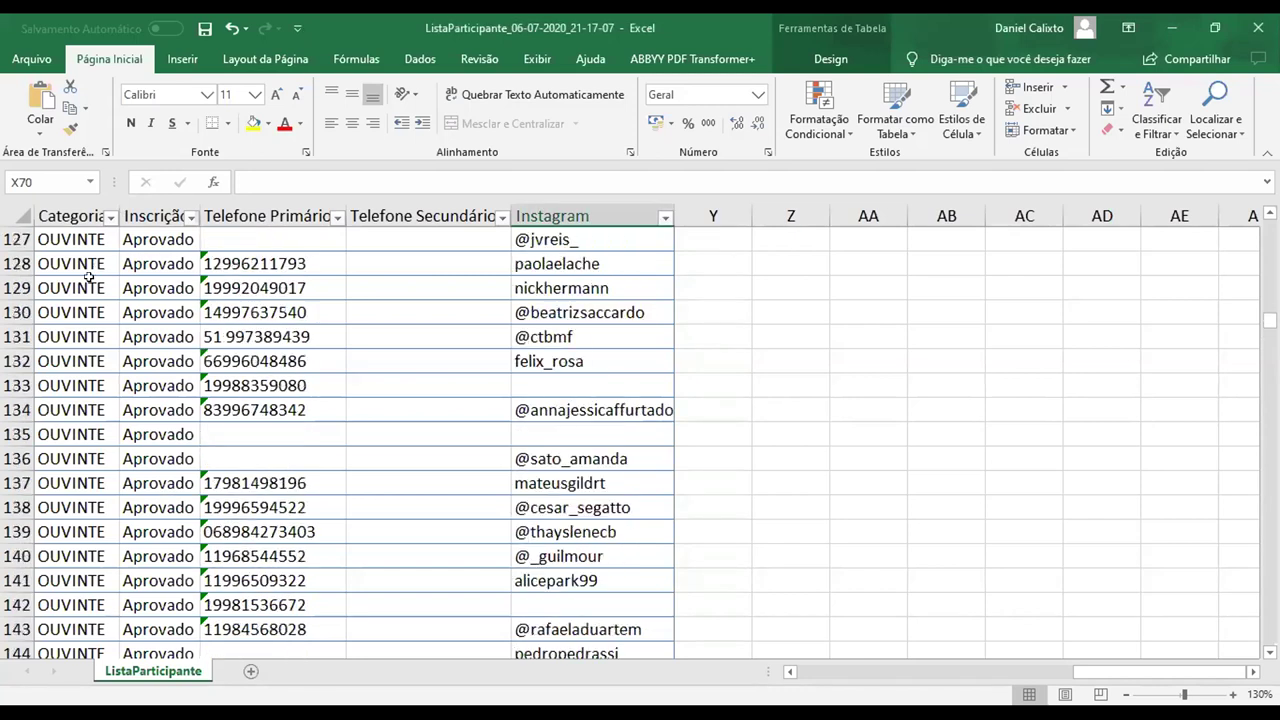
scroll(100, 281, "up", 14)
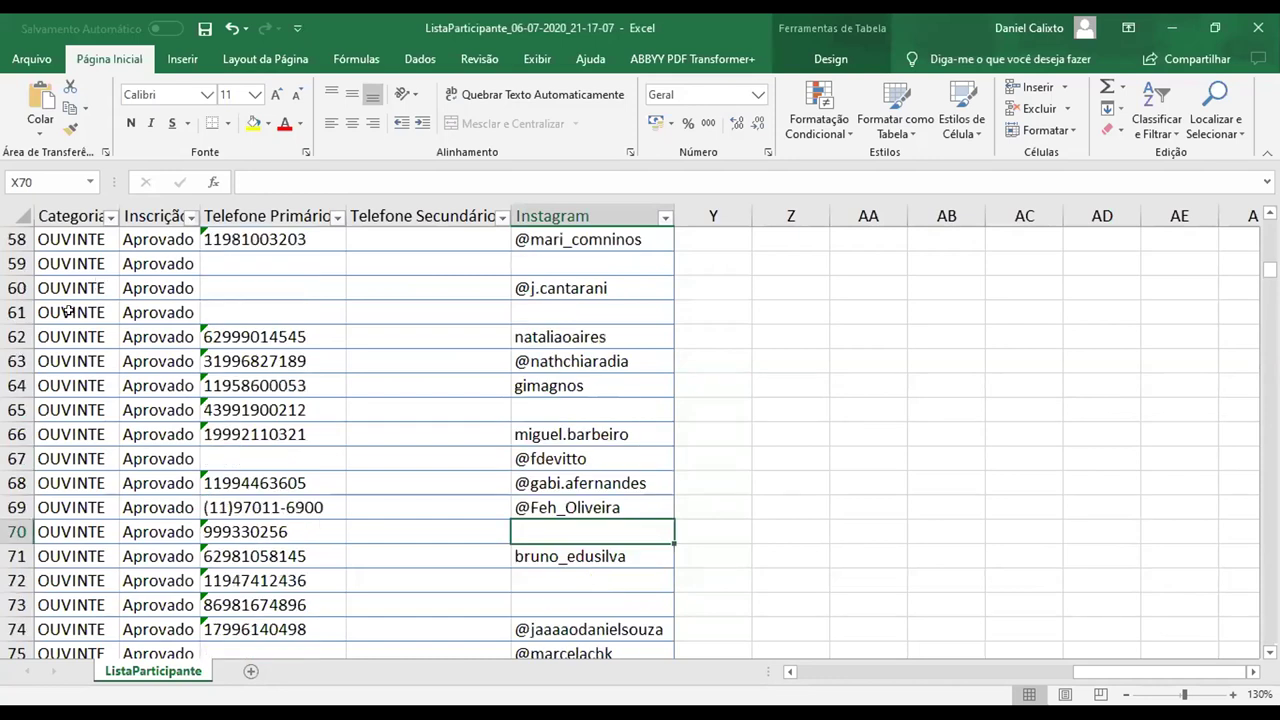
left_click(550, 364)
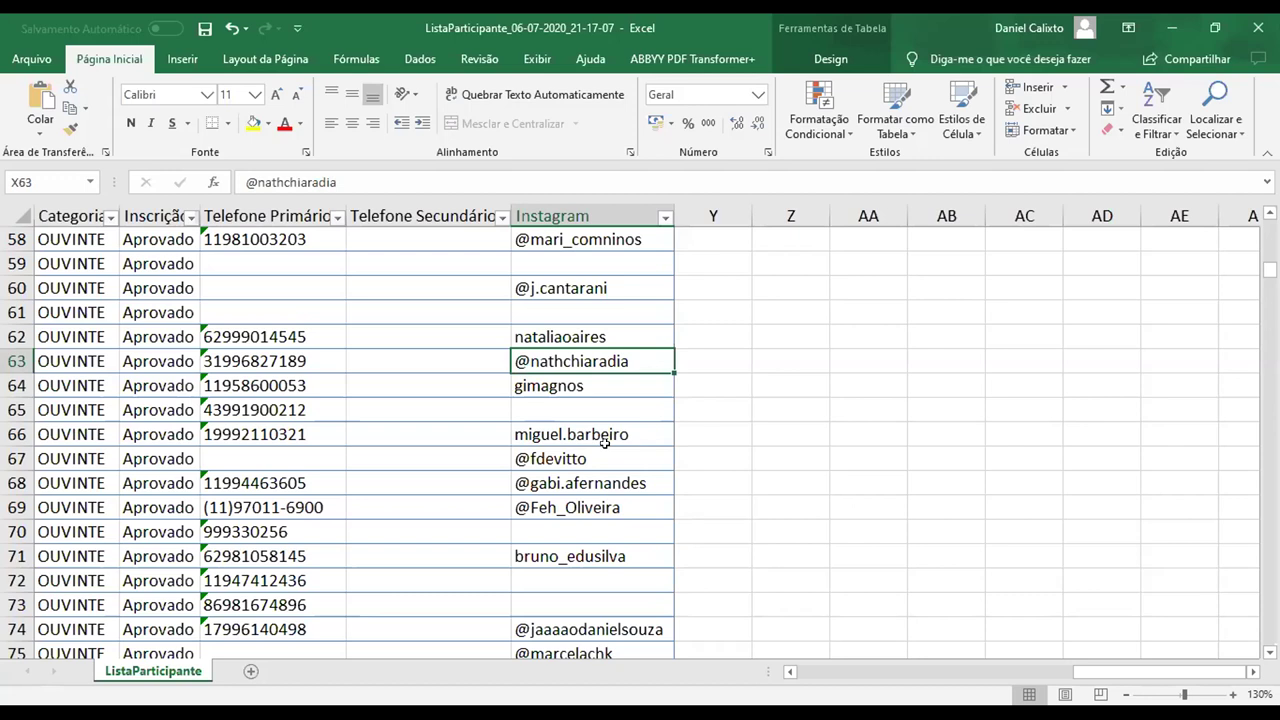
double_click(614, 361)
left_click_drag(625, 360, 510, 360)
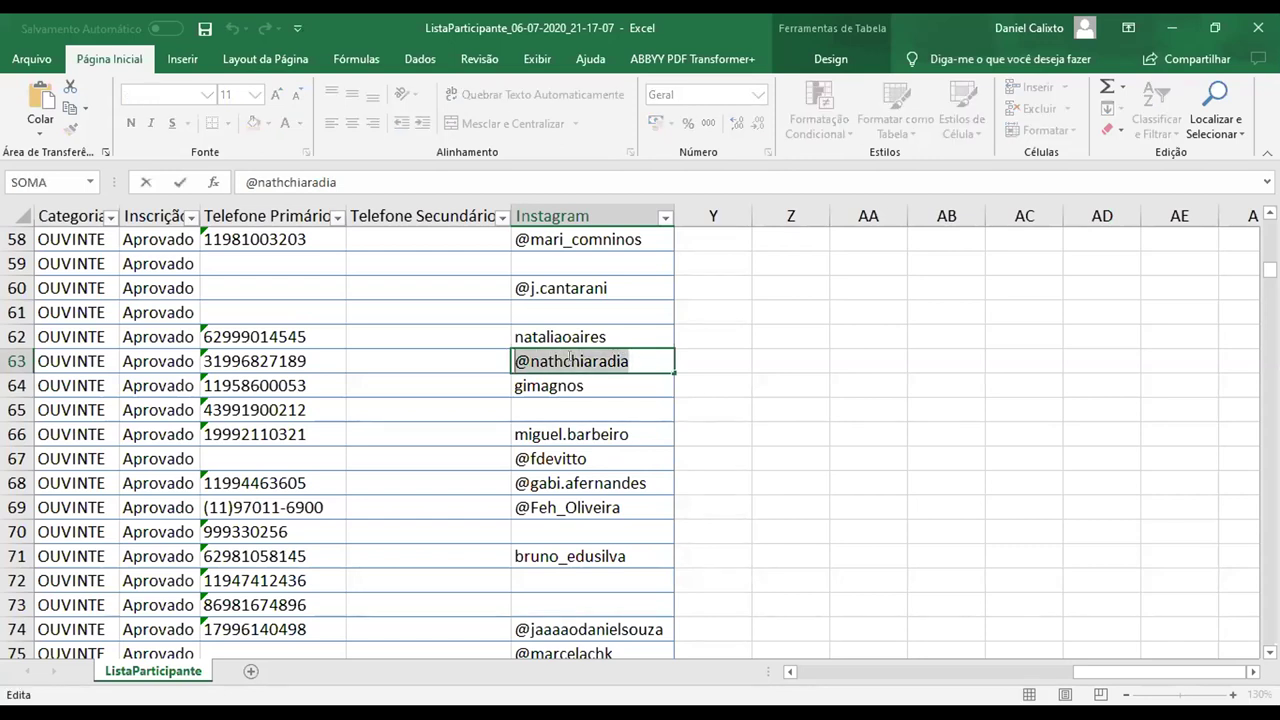
right_click(578, 361)
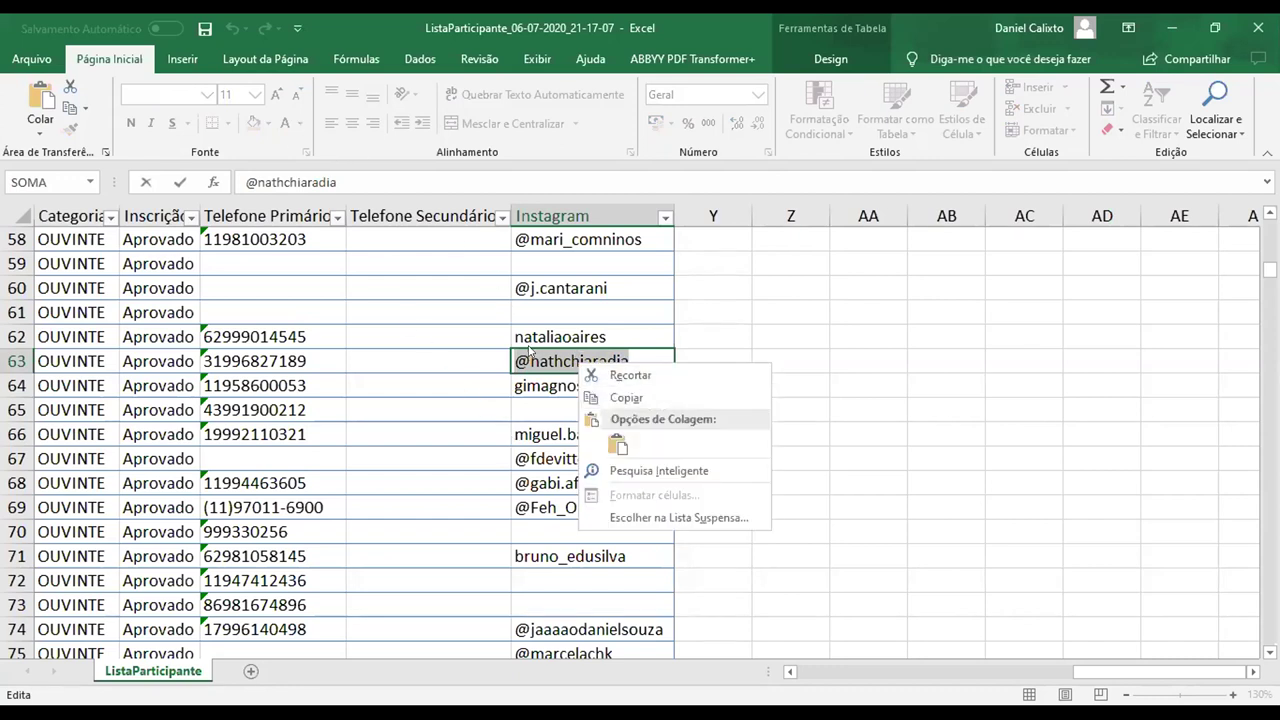
key("Escape")
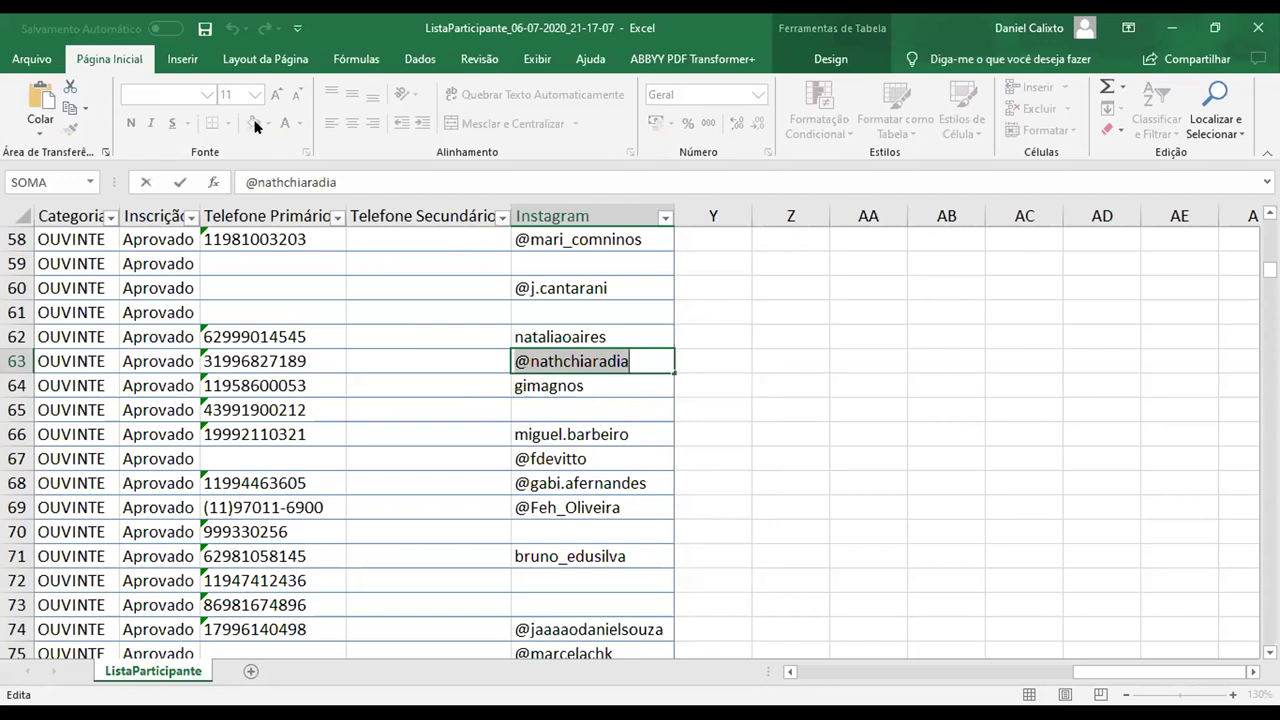
left_click(627, 378)
key("Left")
key("Left")
key("Left")
key("Left")
key("Left")
key("Left")
key("Left")
key("Left")
key("Left")
key("Left")
key("Left")
key("Left")
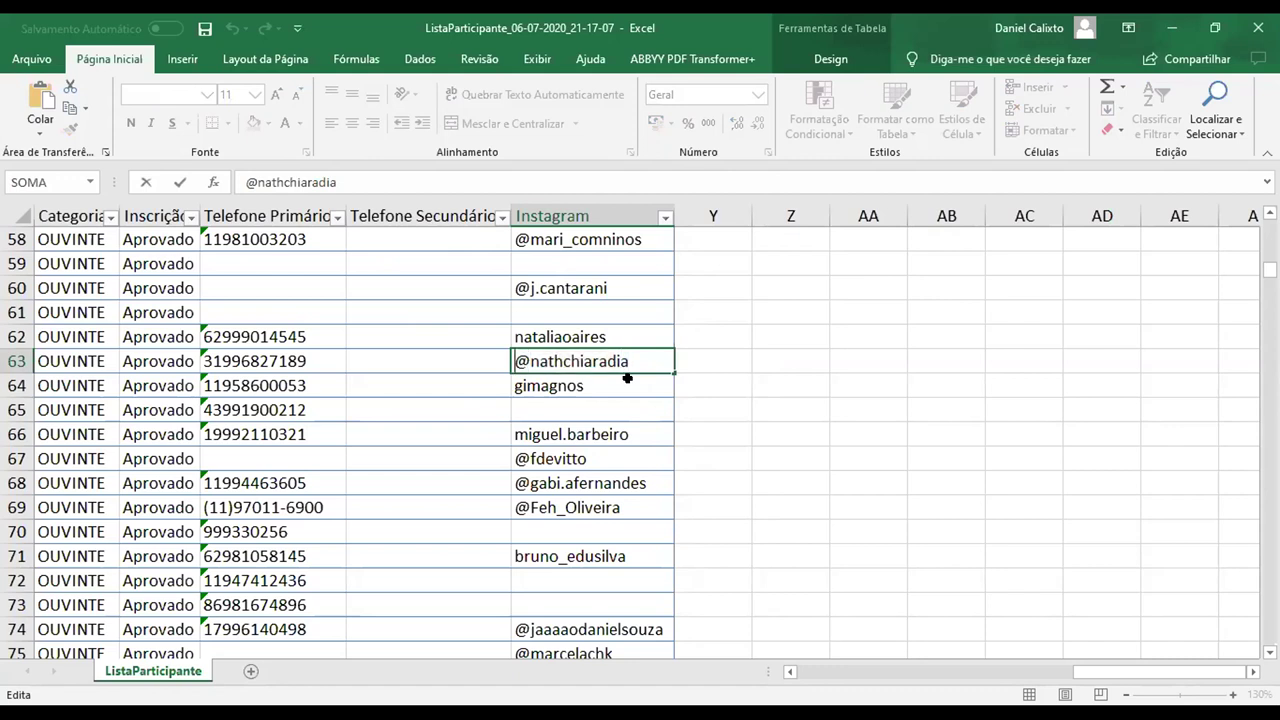
type("=")
left_click(414, 360)
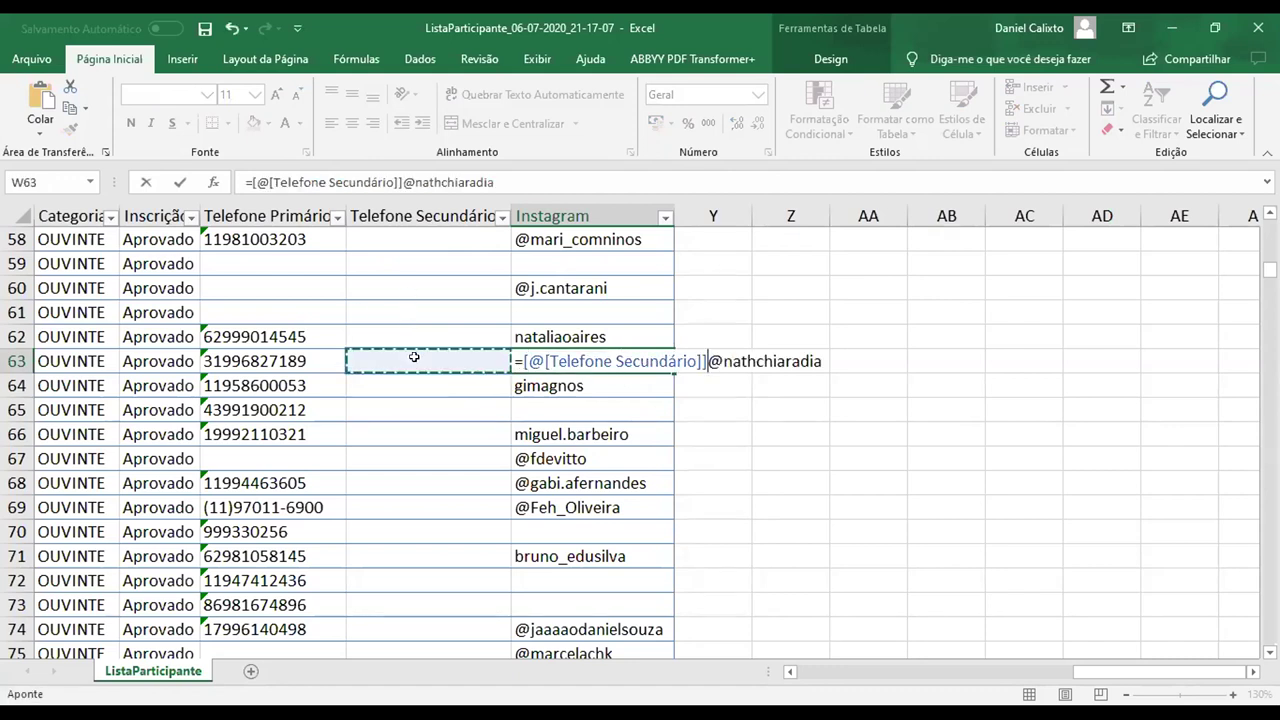
key("Escape")
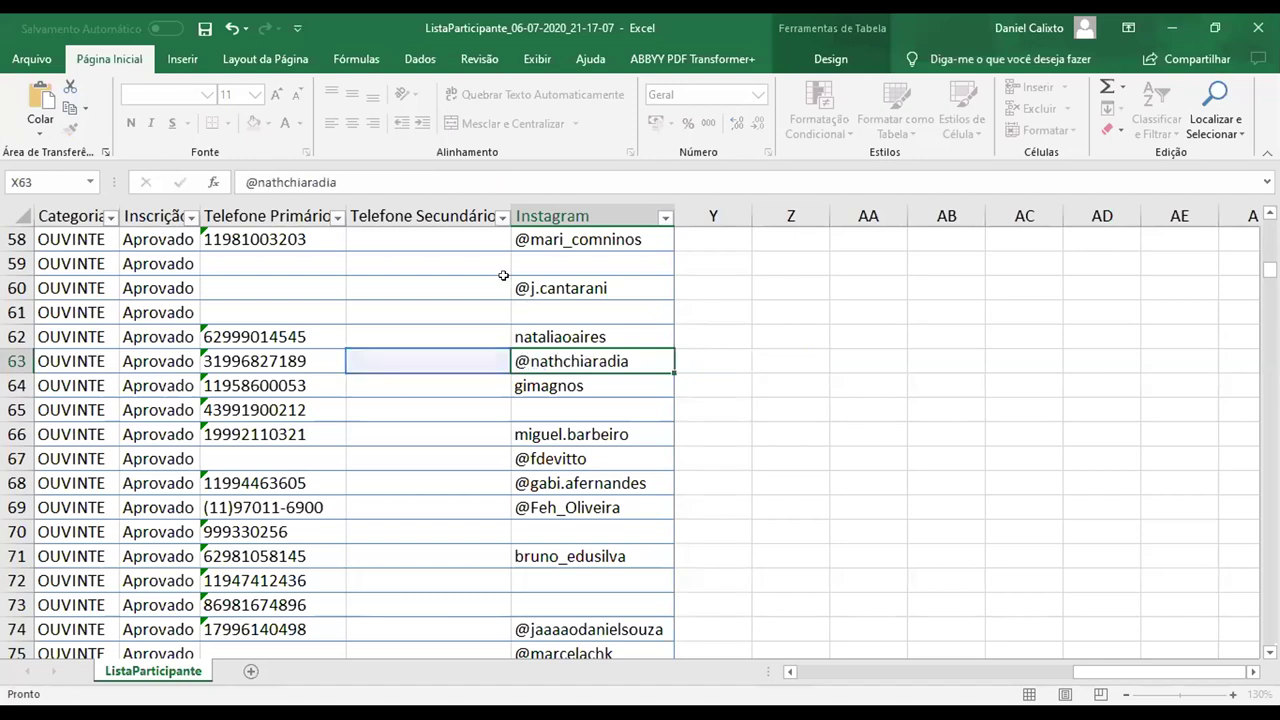
Examine row 63's participant details, from badge name and address through to institution and education
scroll(860, 680, "left", 5)
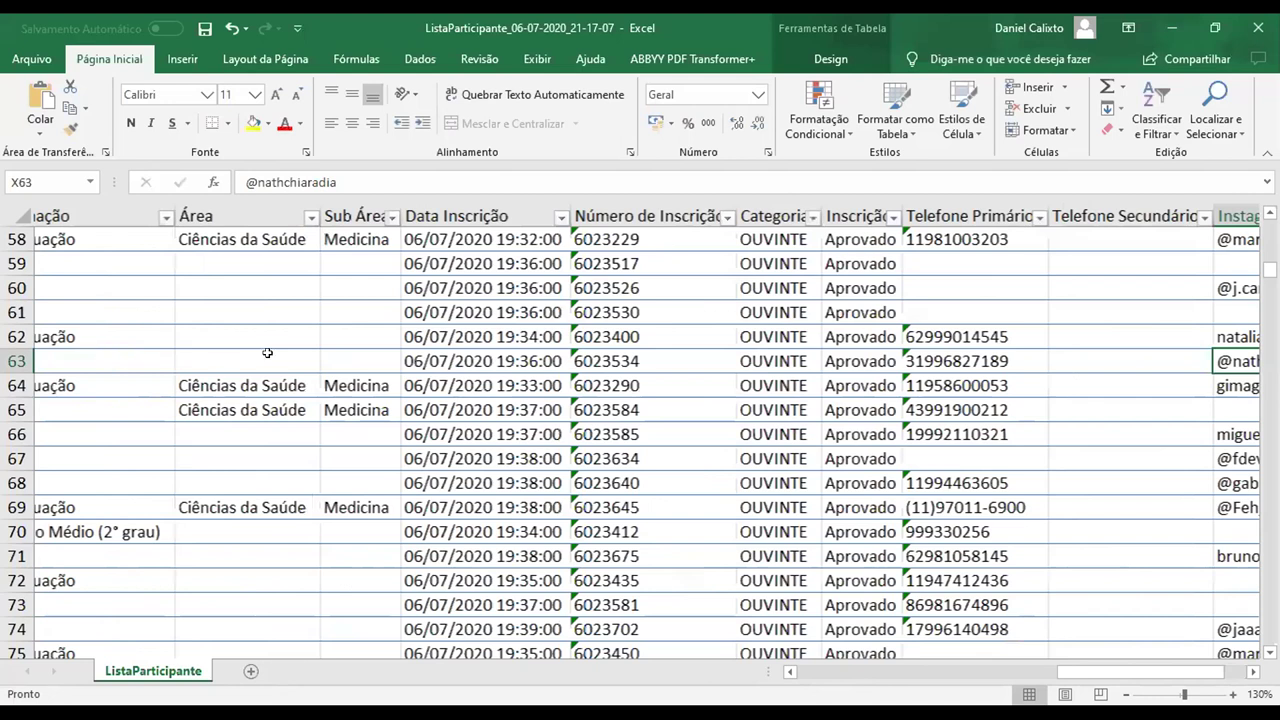
key("Home")
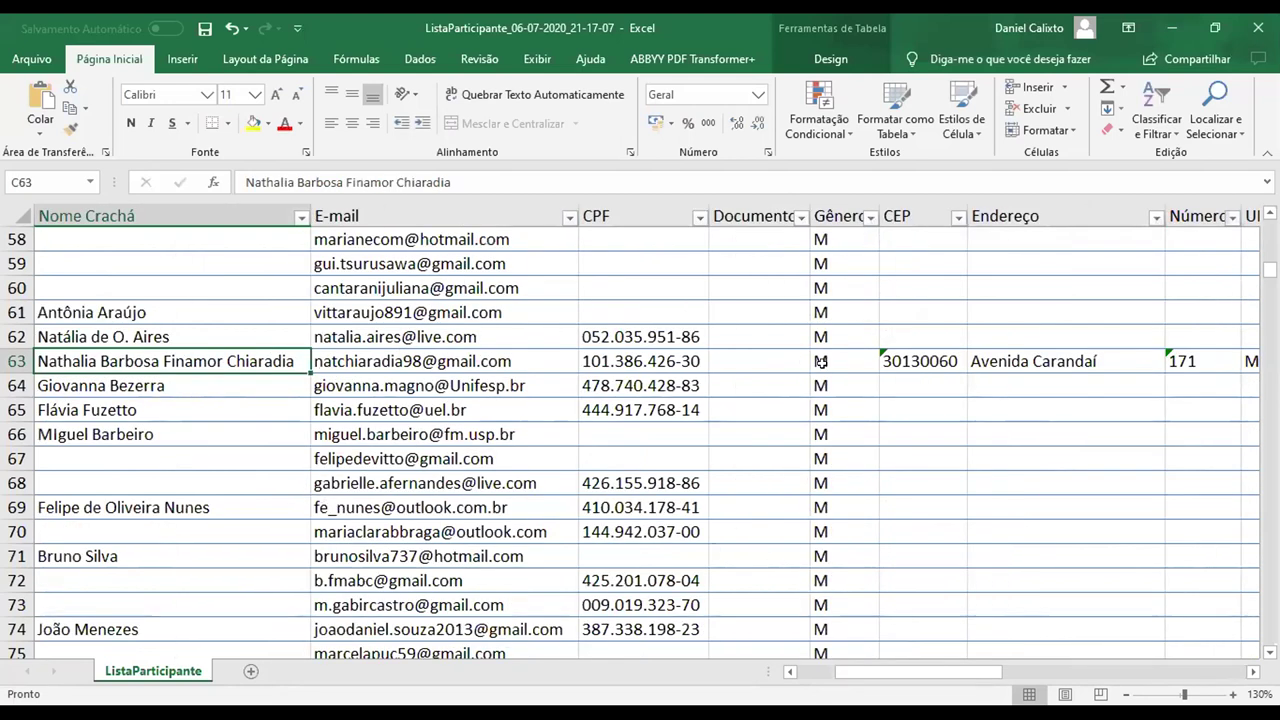
left_click(1001, 362)
left_click(1207, 365)
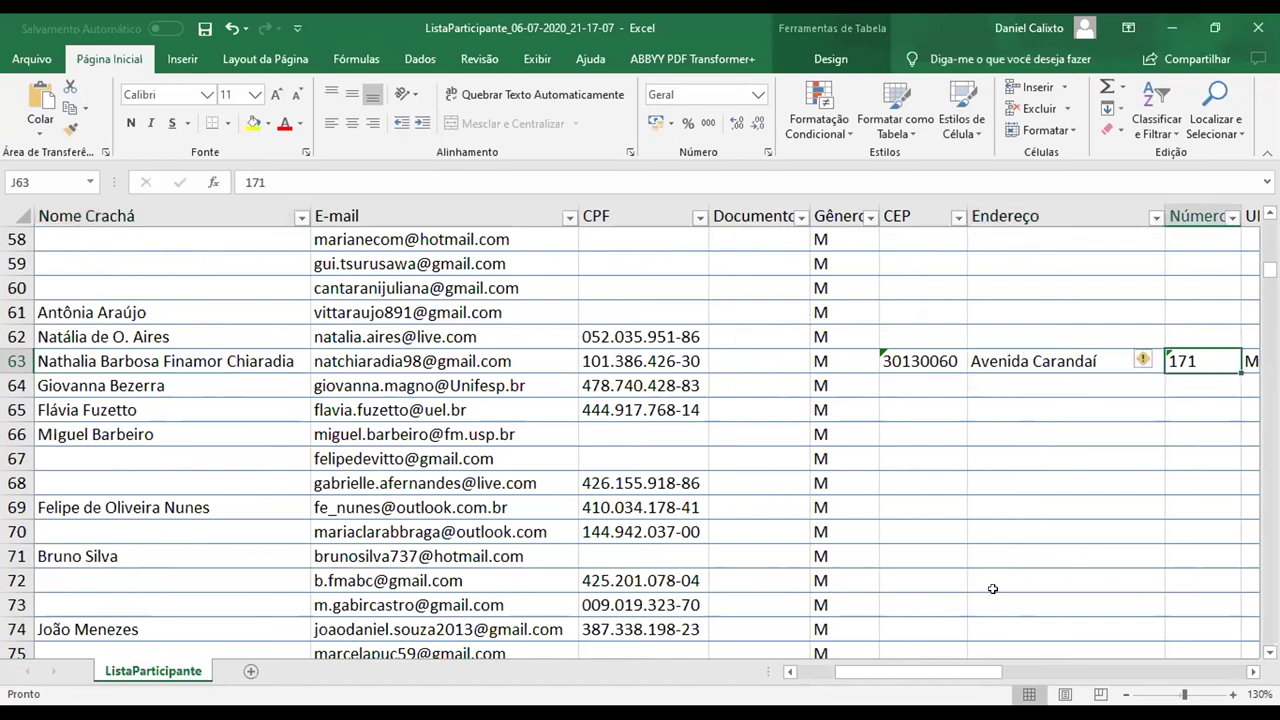
left_click_drag(981, 672, 1056, 673)
left_click(817, 362)
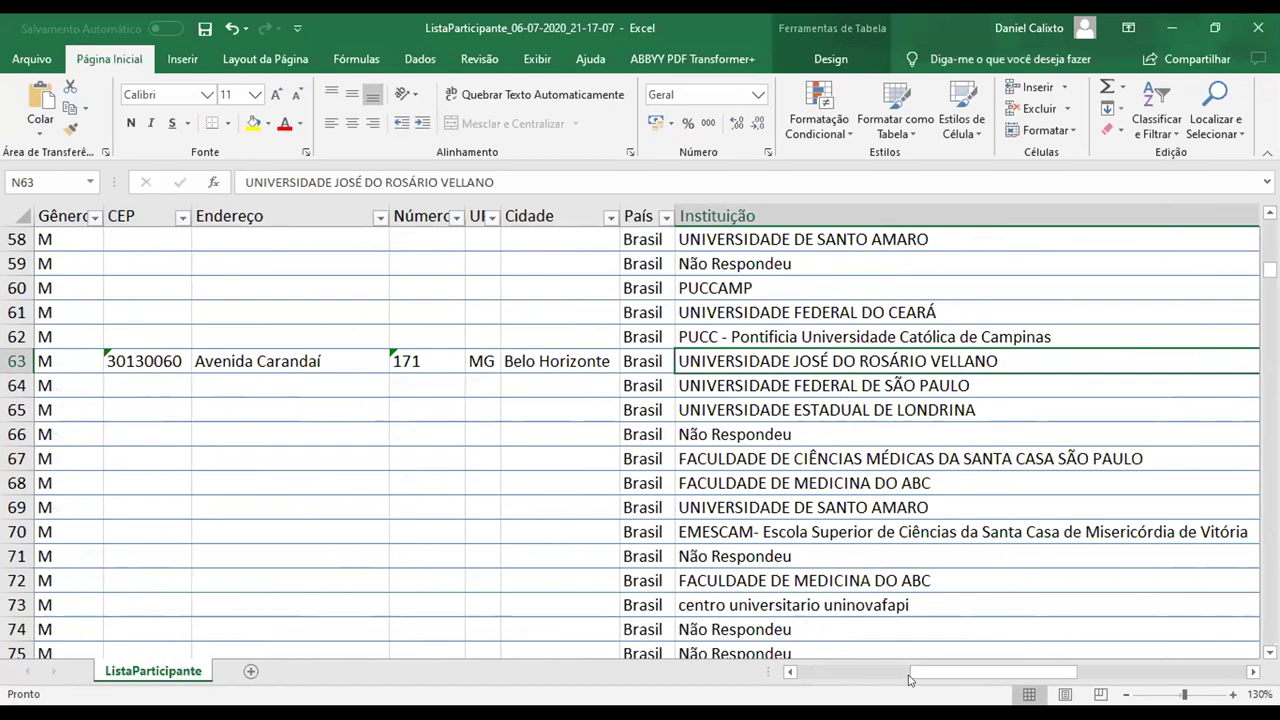
left_click_drag(922, 678, 1017, 678)
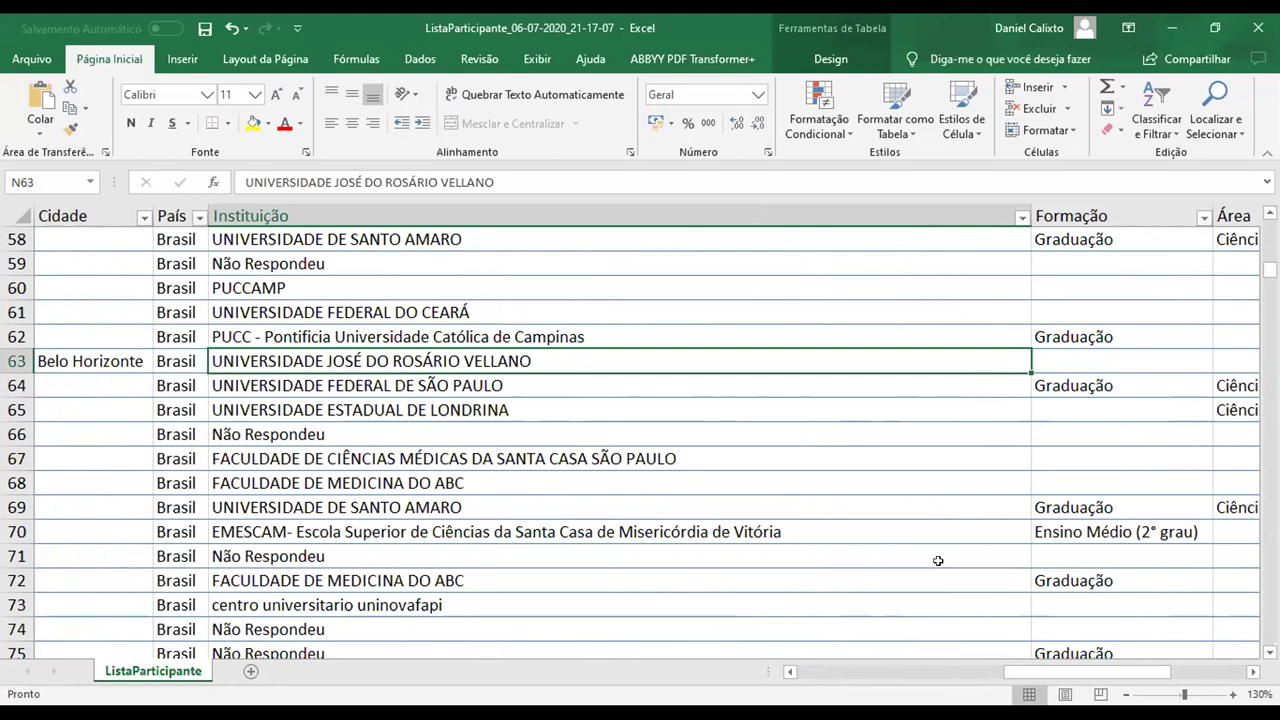
Look up row 69 of the participant list and follow its details across to the Instagram entry
left_click_drag(1047, 663, 401, 689)
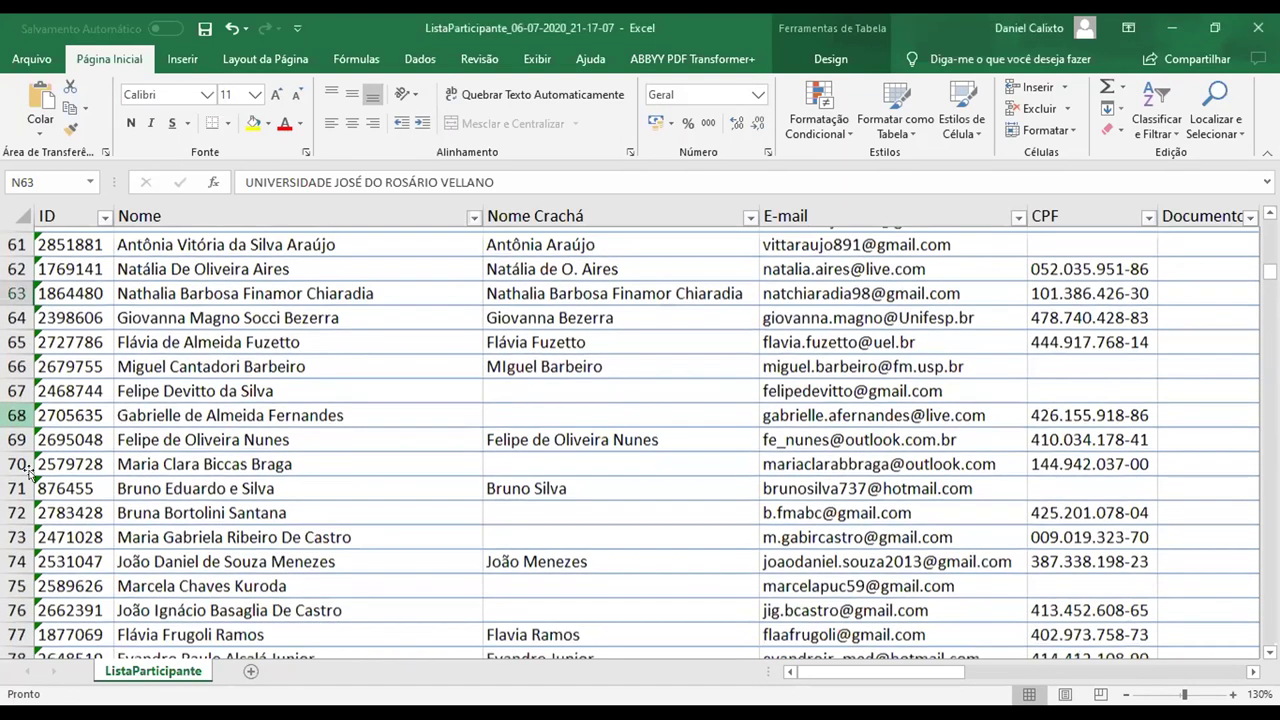
scroll(24, 474, "down", 1)
left_click(24, 440)
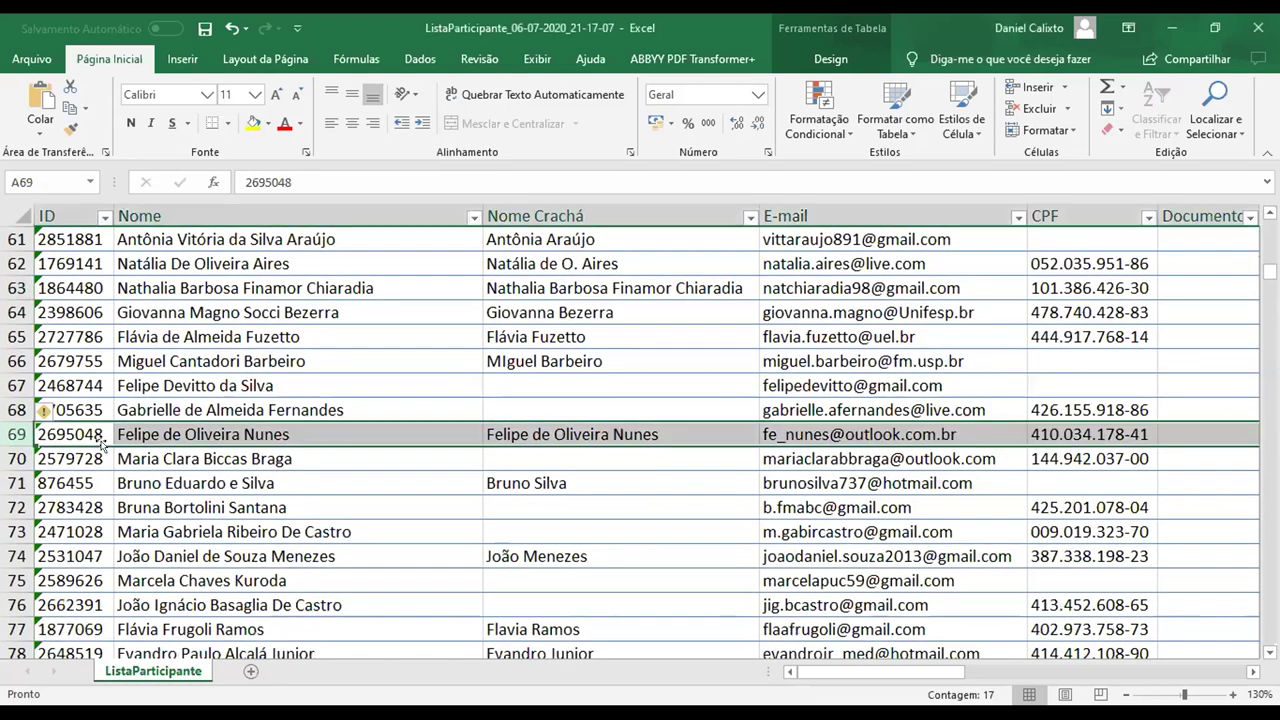
key("Right")
key("Right")
key("Right")
key("Right")
key("Right")
key("Right")
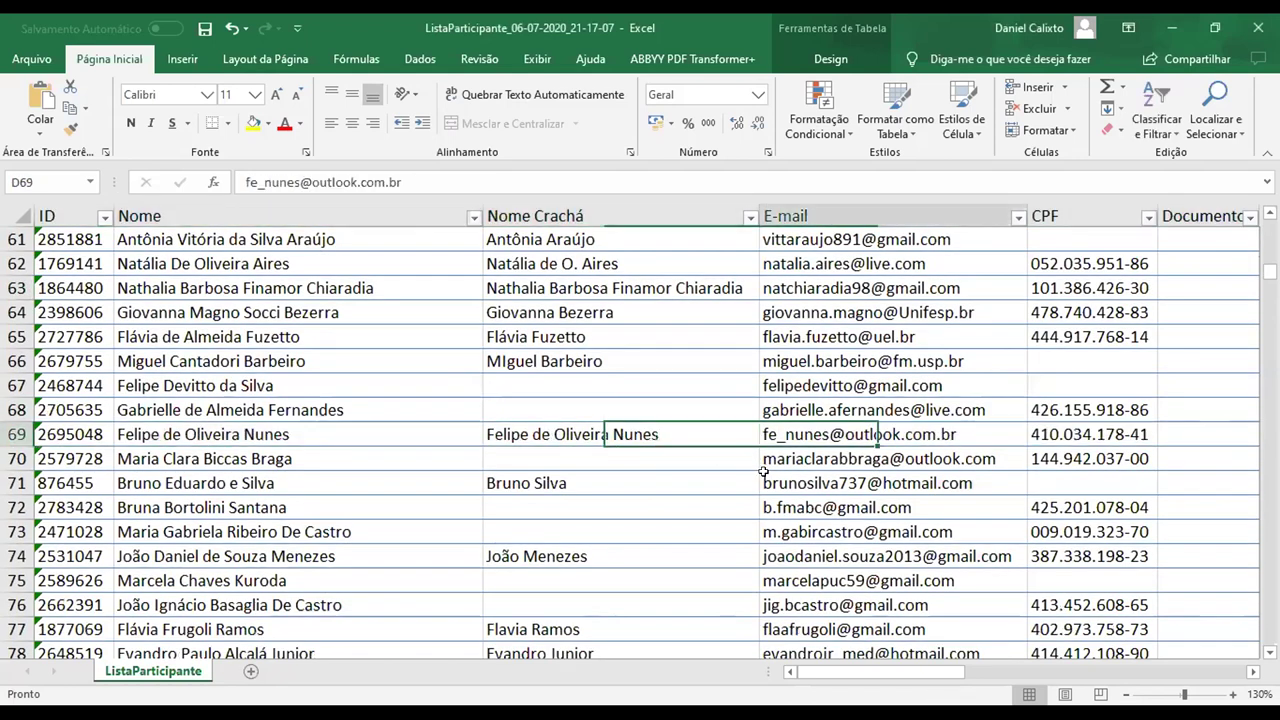
key("Right")
key("Right")
key("Right")
key("Right")
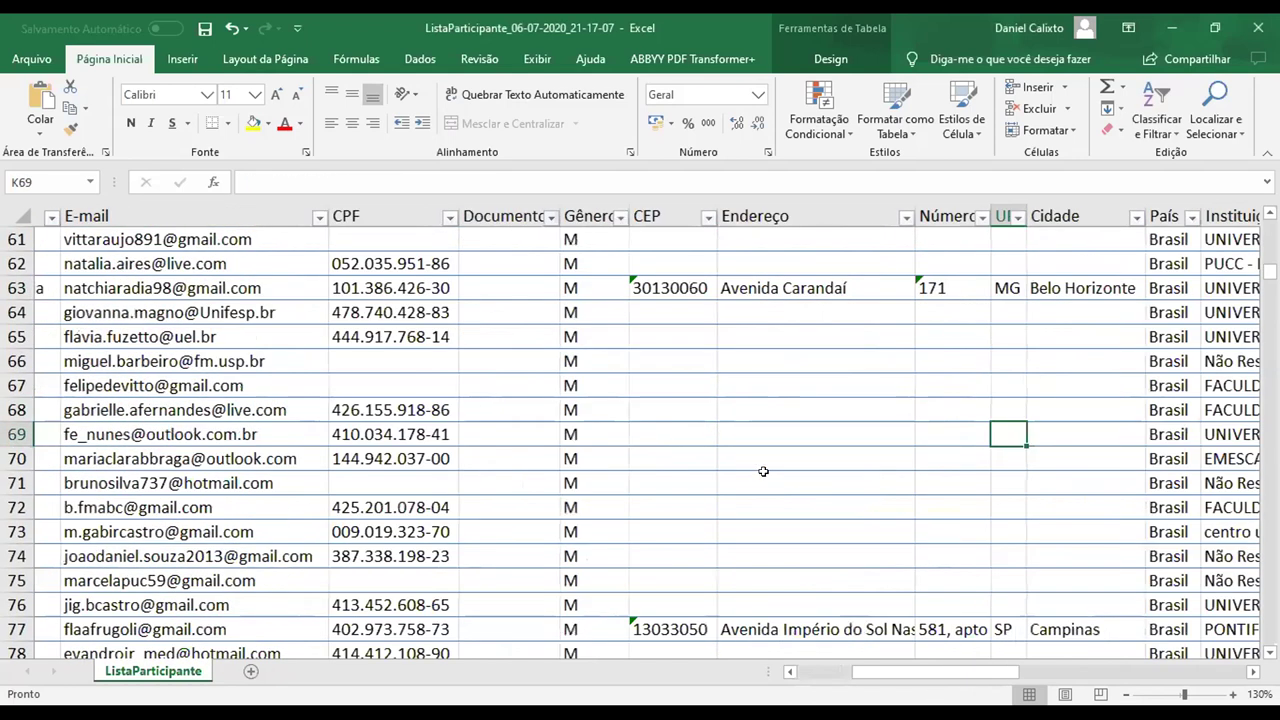
key("Right")
key("Right")
key("Right")
key("Right")
key("Right")
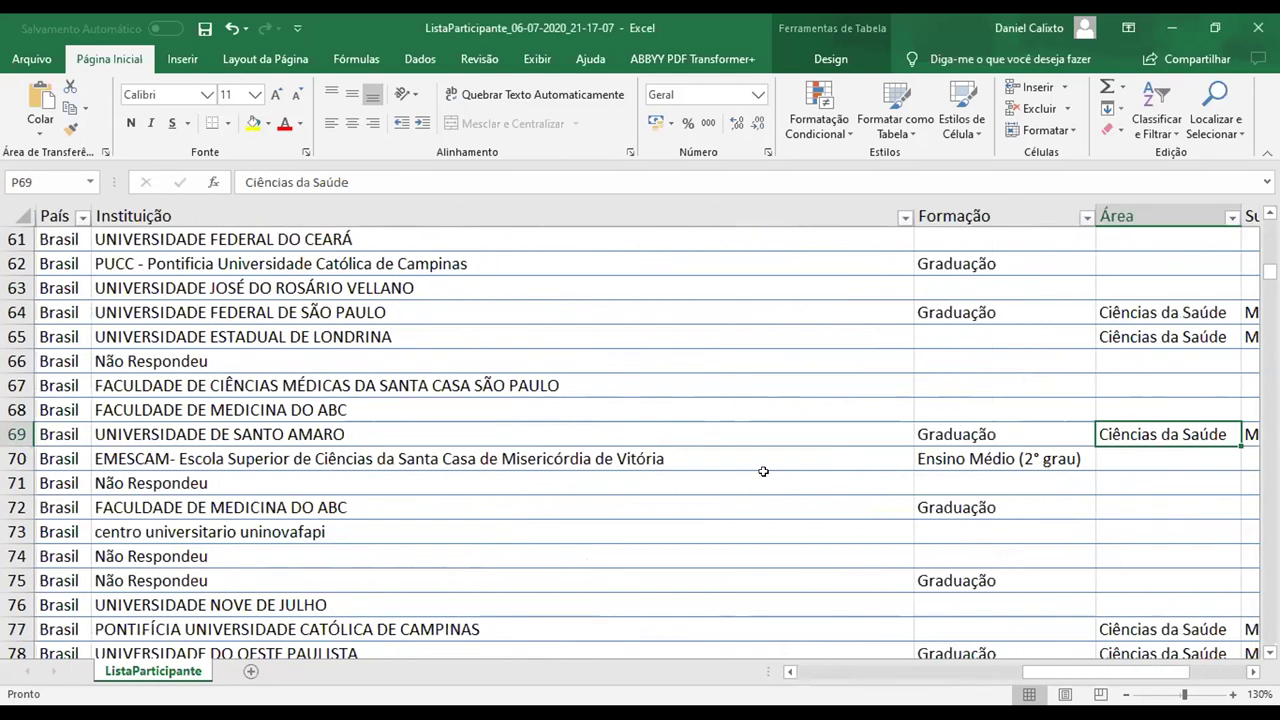
key("Right")
key("Right")
key("Right")
key("Right")
key("Right")
key("Right")
key("Right")
key("Right")
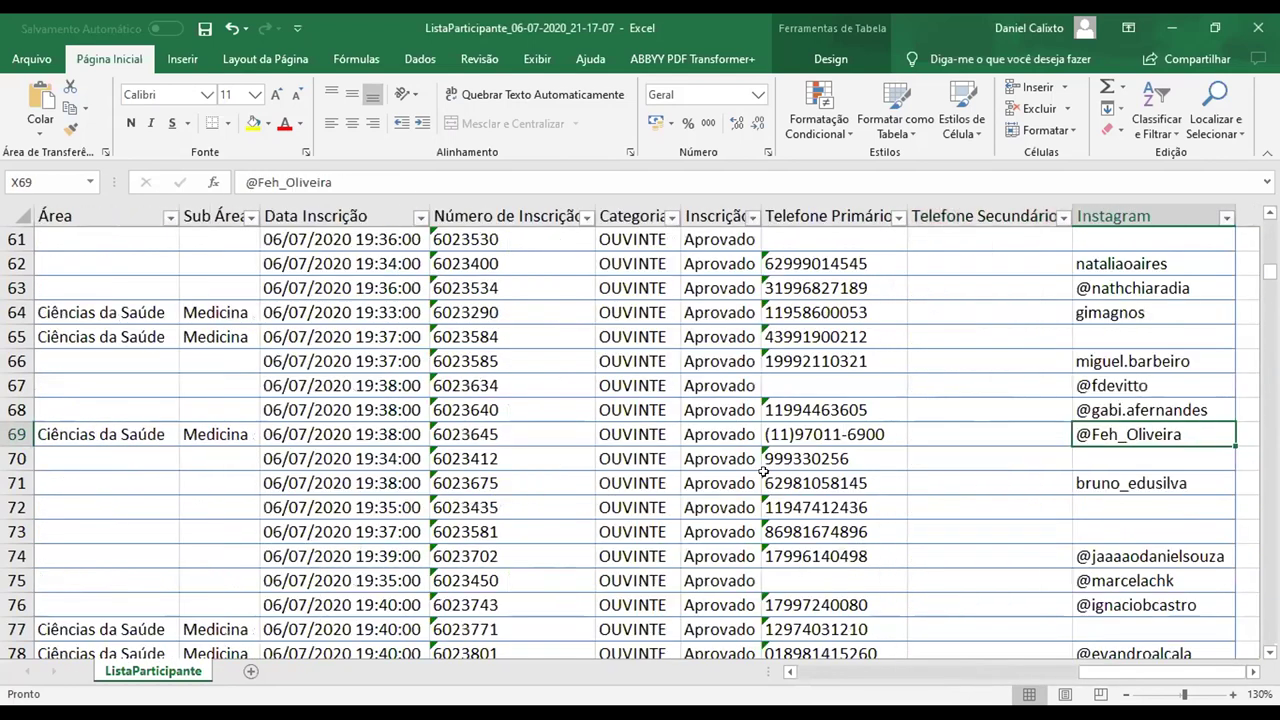
key("Right")
key("Right")
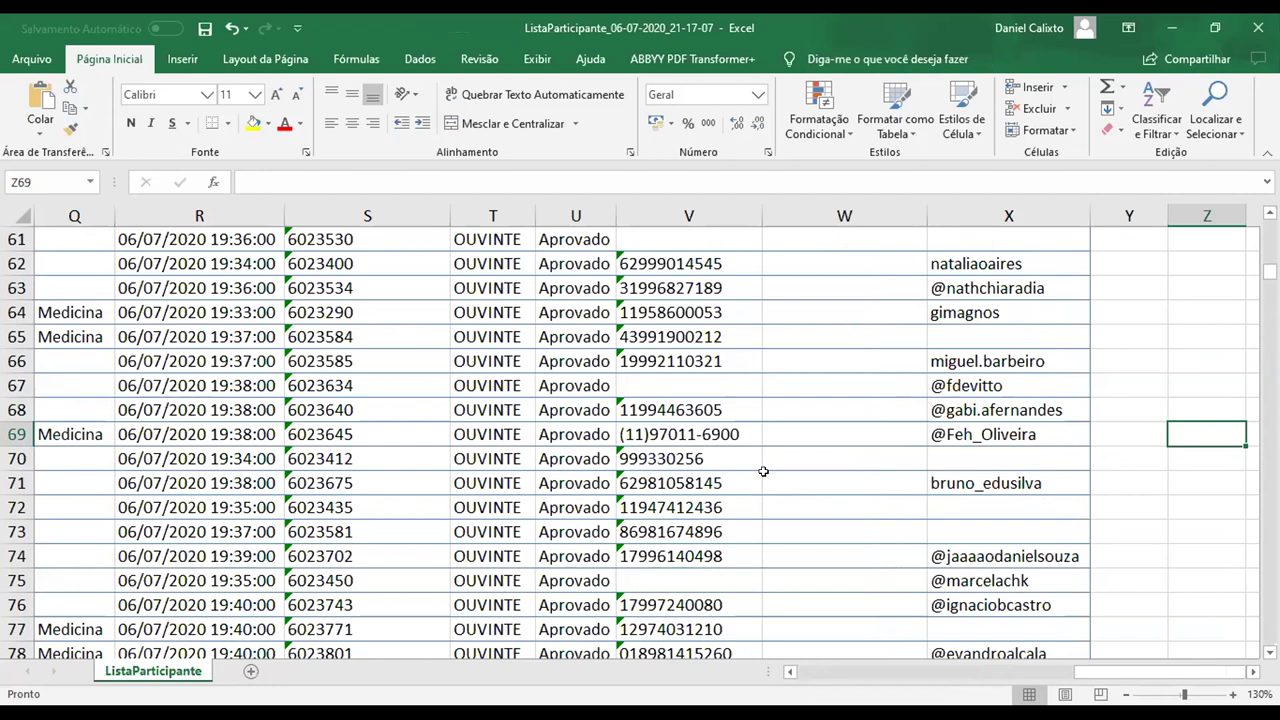
left_click(965, 431)
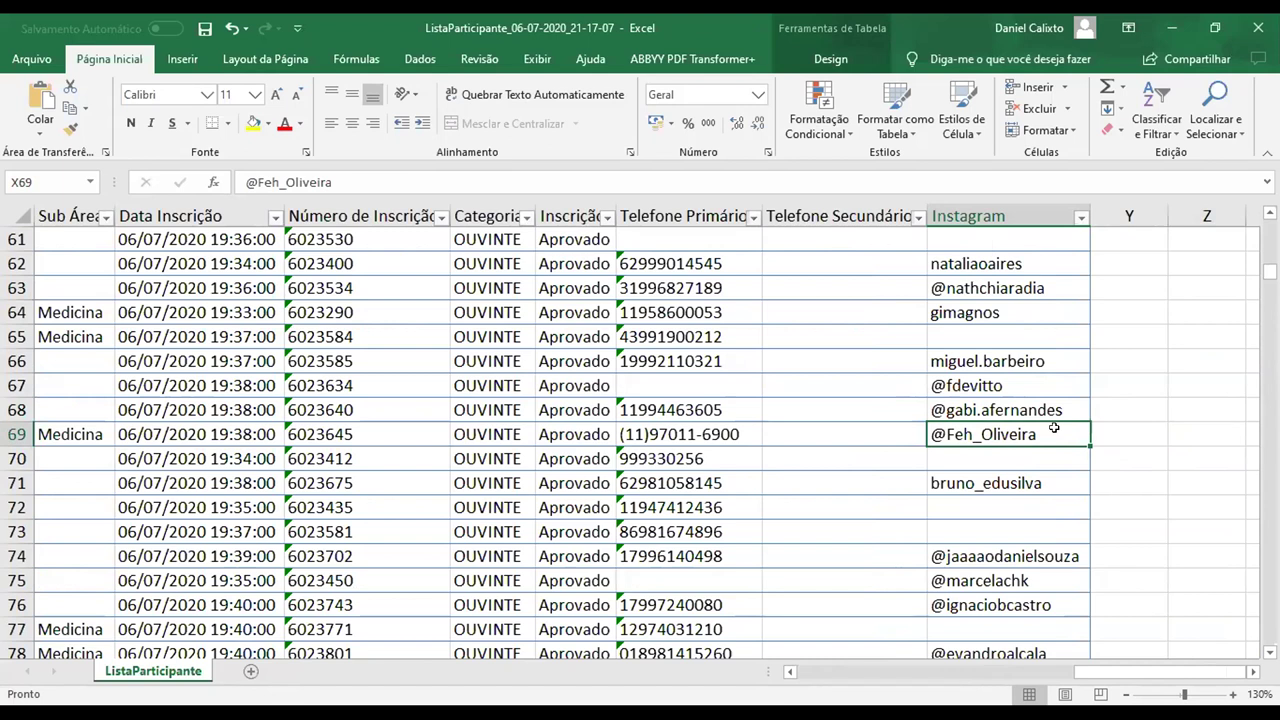
Go back along row 69 from the Instagram entry to the participant's ID and name
key("Left")
key("Left")
key("Left")
key("Left")
key("Left")
key("Left")
key("Left")
key("Left")
key("Left")
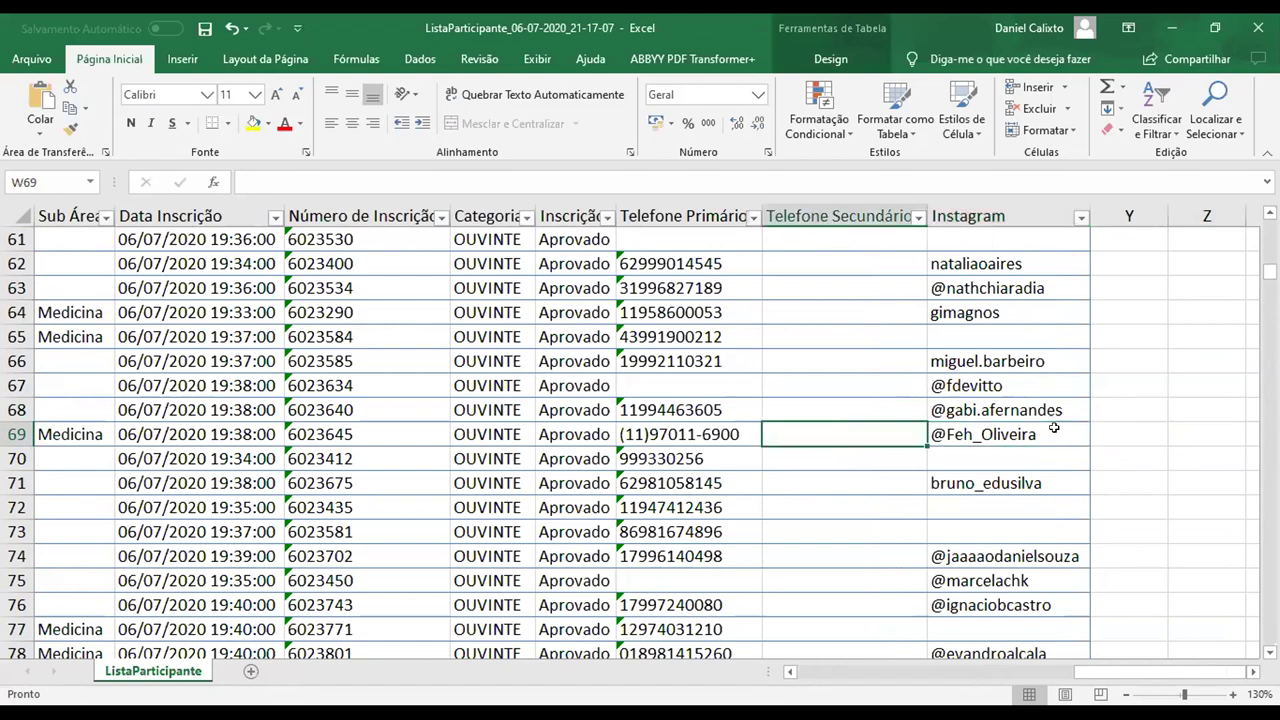
key("Left")
key("Left")
key("Left")
key("Left")
key("Left")
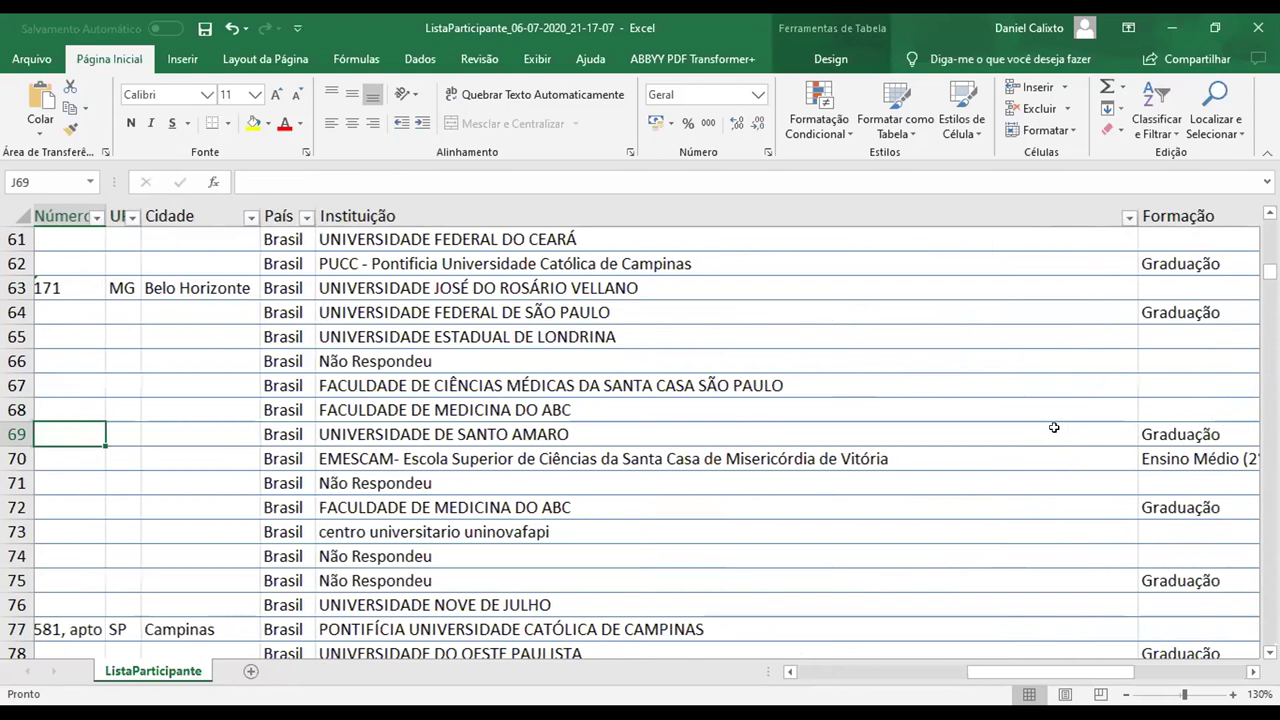
key("Left")
key("Left")
key("Left")
key("Left")
key("Left")
key("Left")
key("Left")
key("Left")
key("Left")
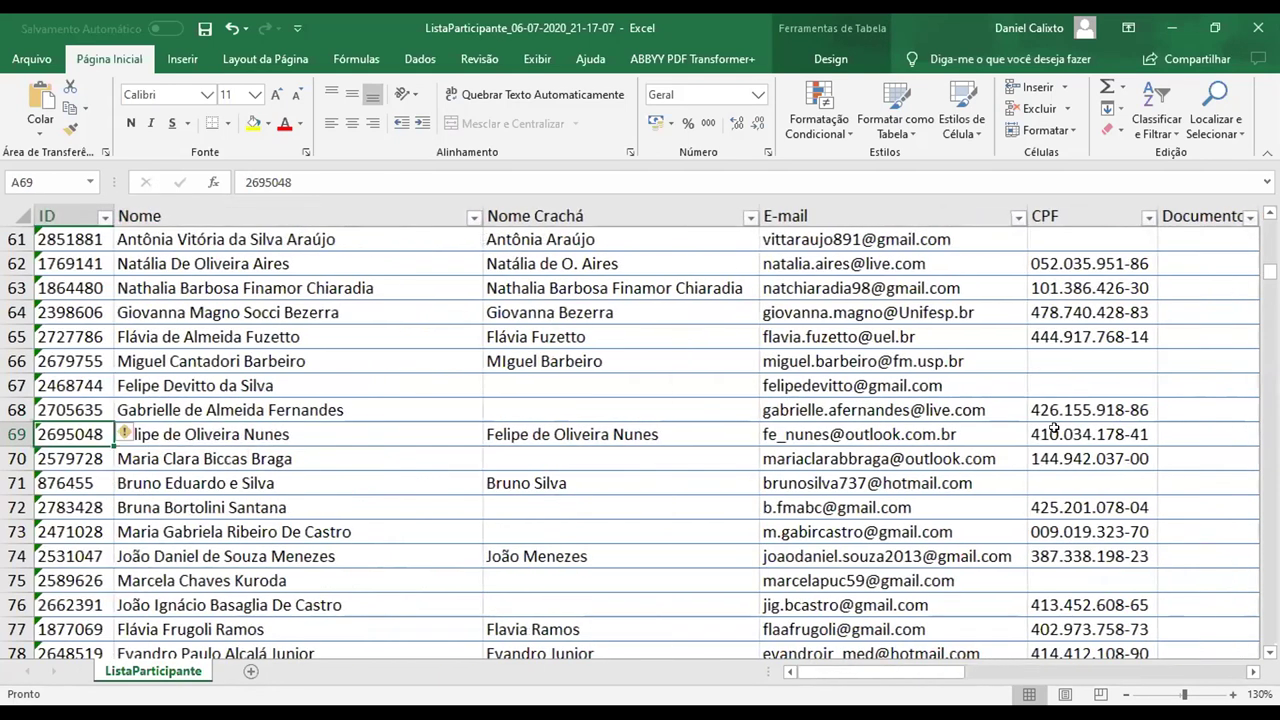
Review row 69's details again from the ID across to the Instagram entry
key("Right")
key("Right")
key("Right")
key("Right")
key("Right")
key("Right")
key("Right")
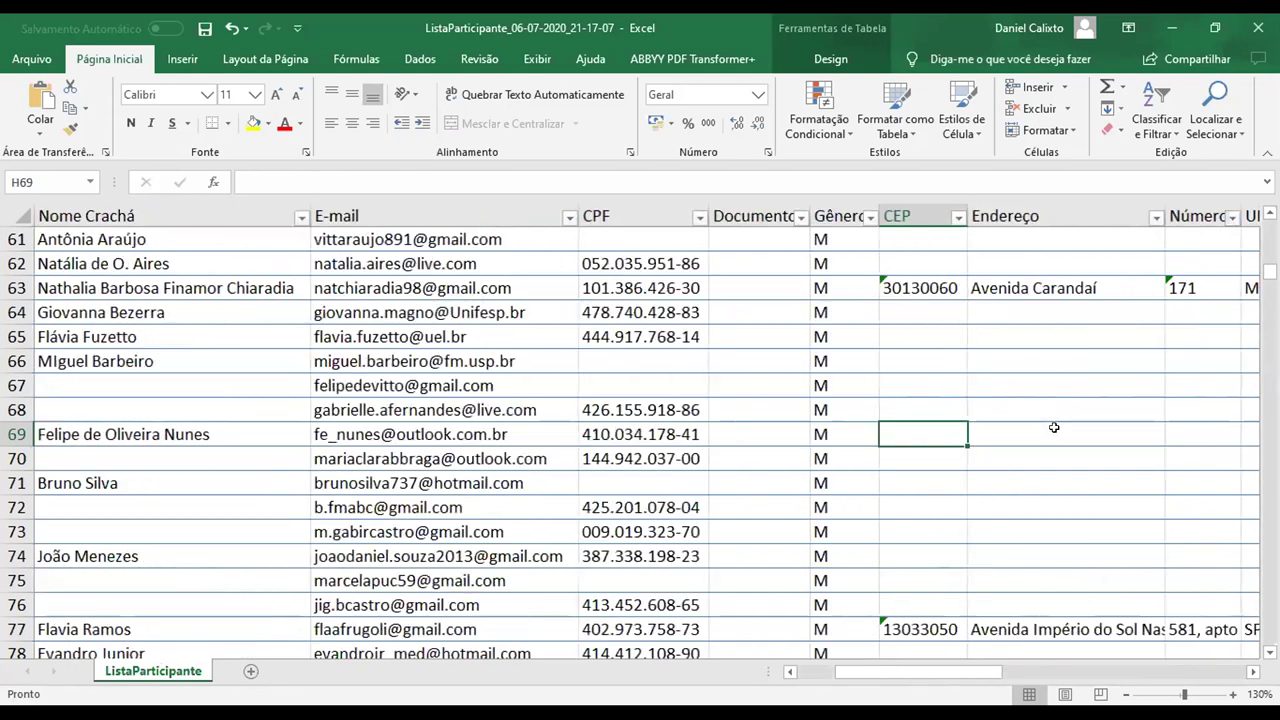
key("Right")
key("Right")
key("Right")
key("Right")
key("Right")
key("Right")
key("Right")
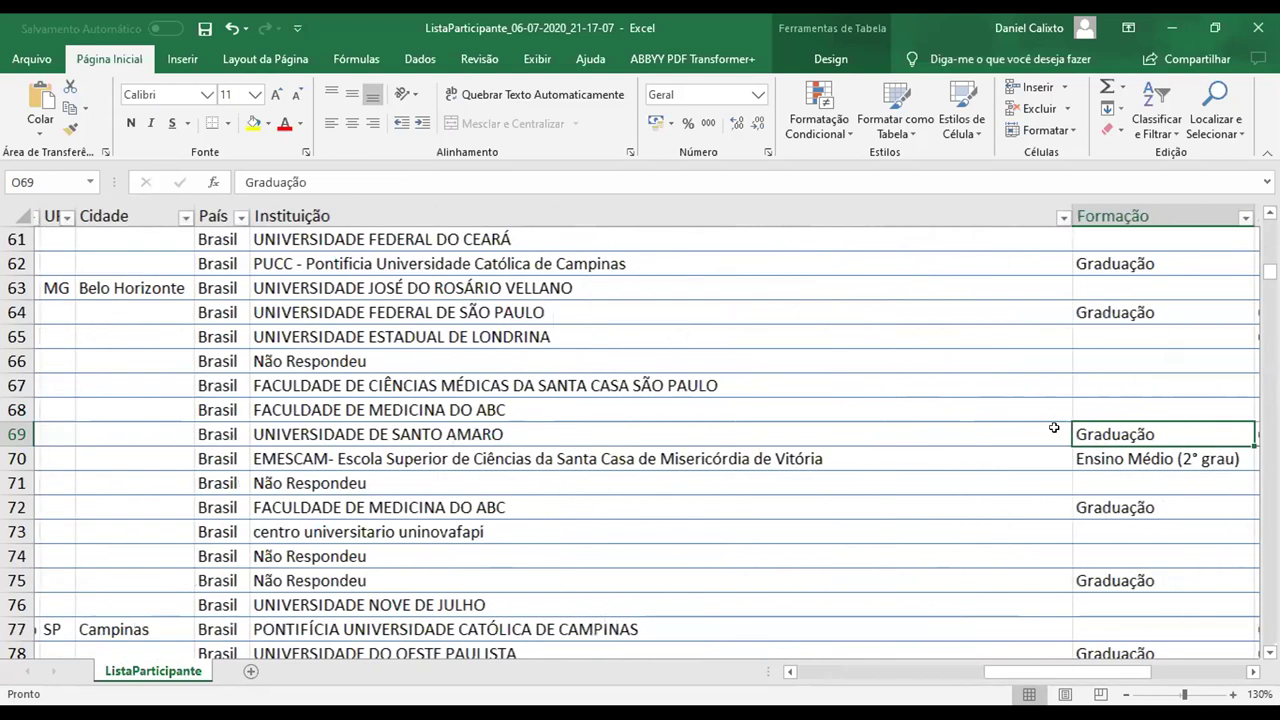
key("Right")
key("Right")
key("Right")
key("Right")
key("Right")
key("Right")
key("Right")
key("Right")
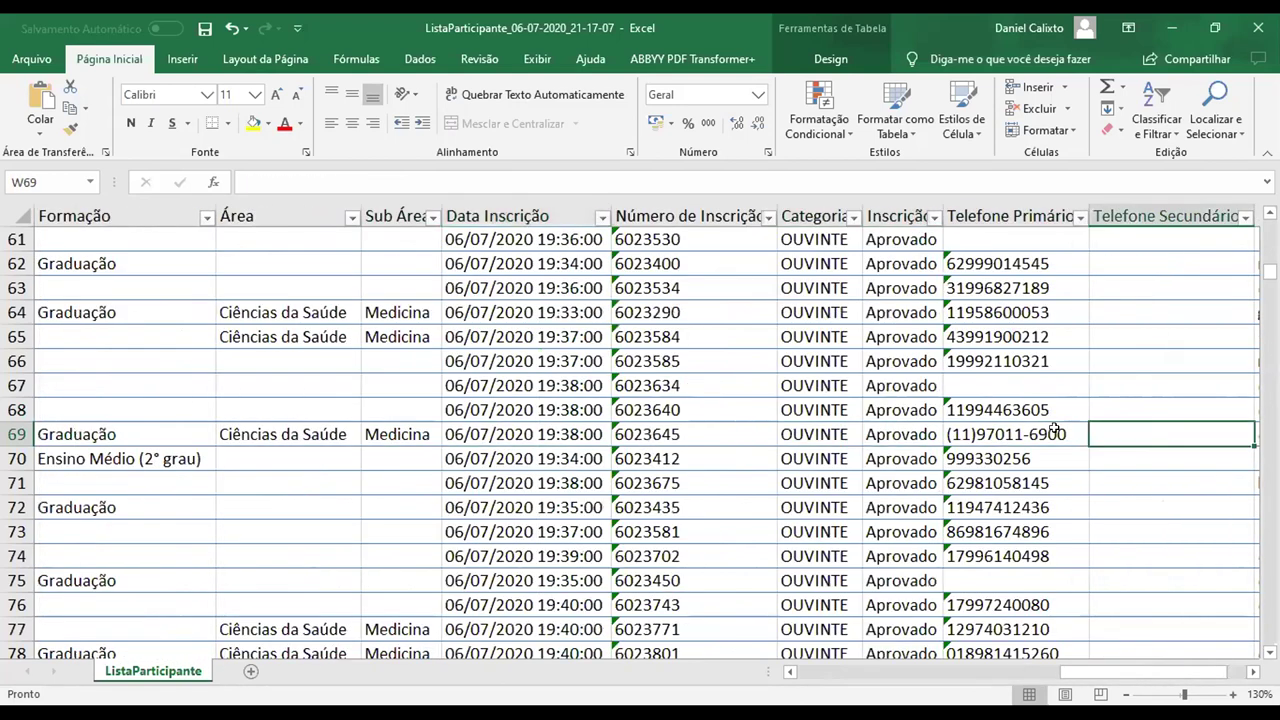
key("Right")
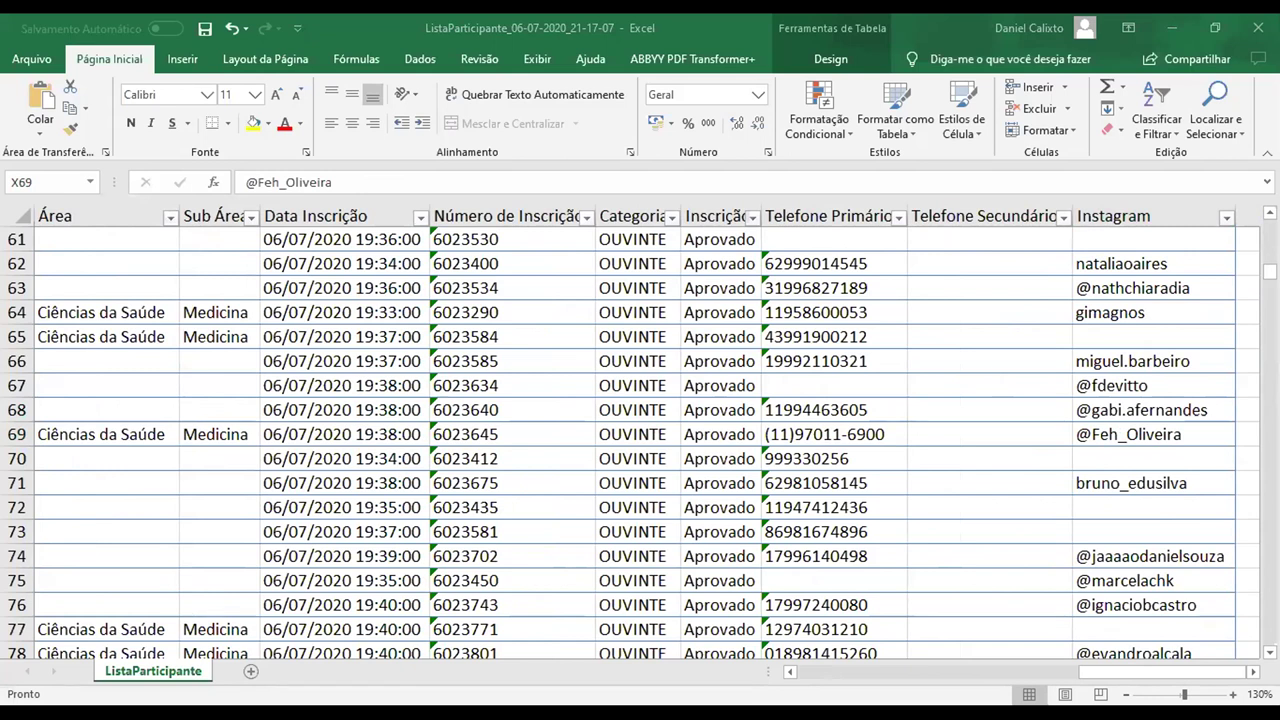
Look up row 105 of the participant list and select its Instagram entry
scroll(103, 387, "down", 13)
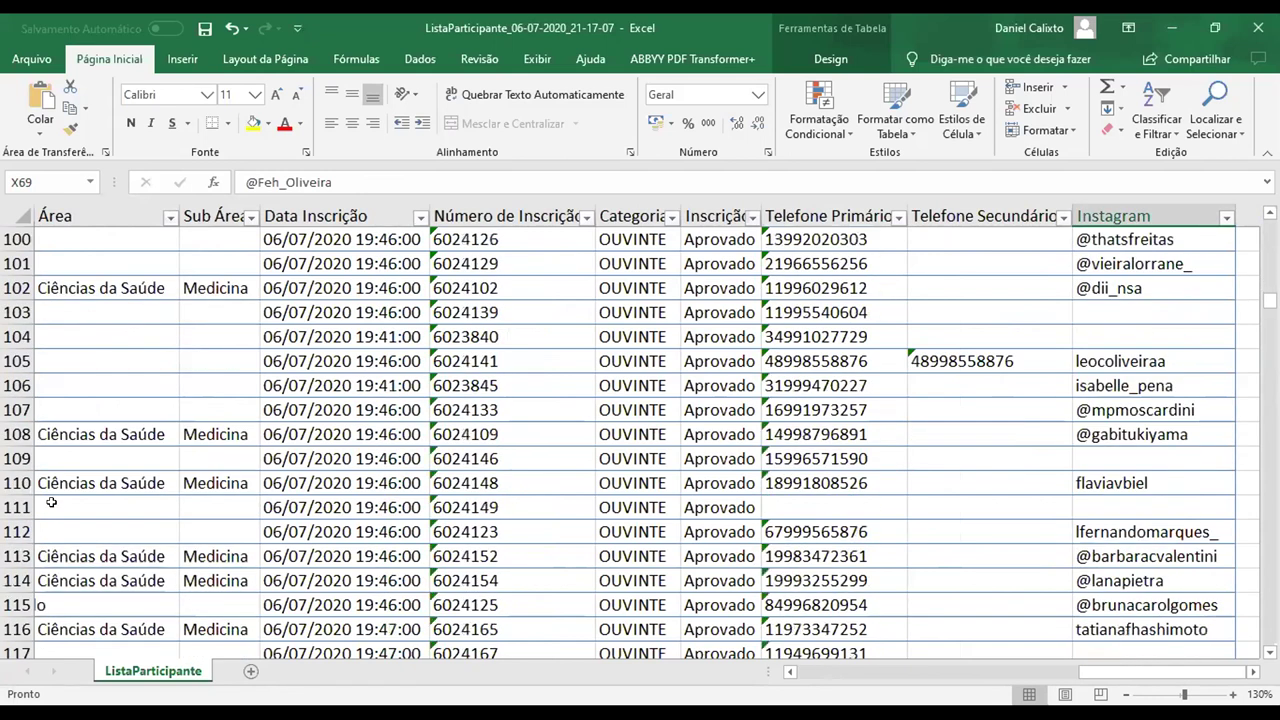
left_click(1114, 364)
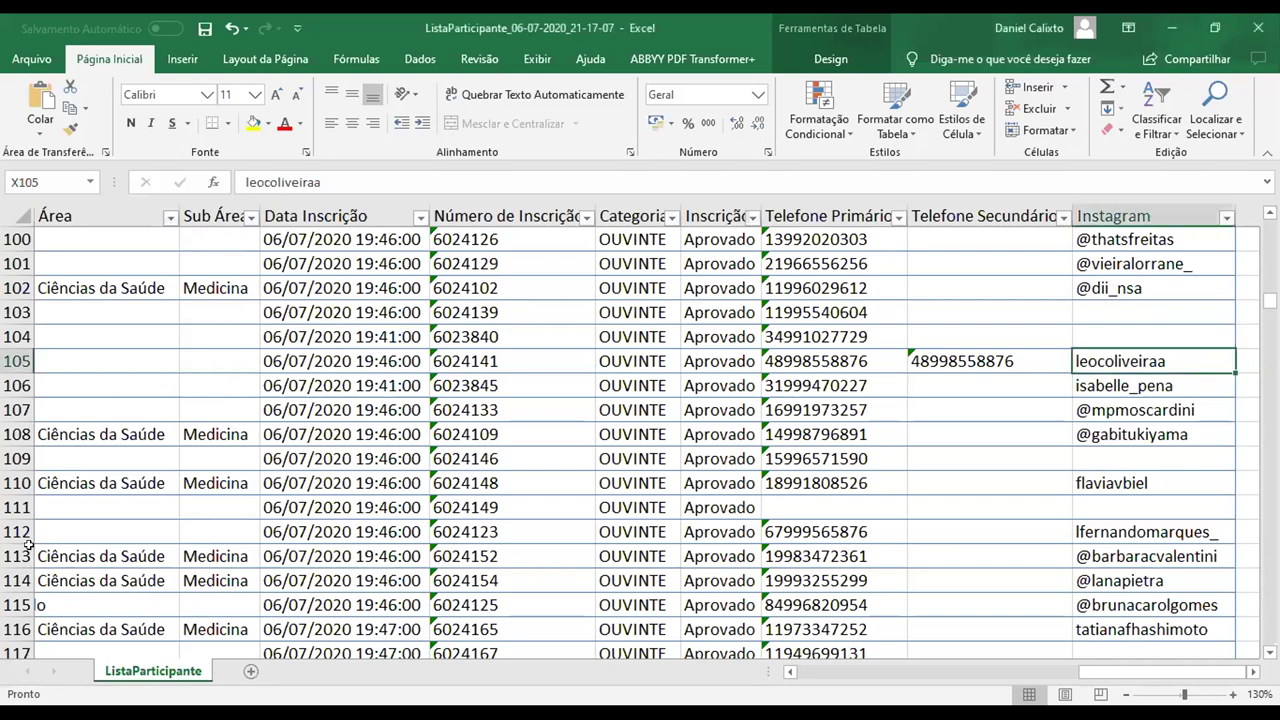
Look up row 290 of the participant list and follow its details across to the Instagram entry
scroll(15, 532, "down", 6)
scroll(15, 532, "down", 16)
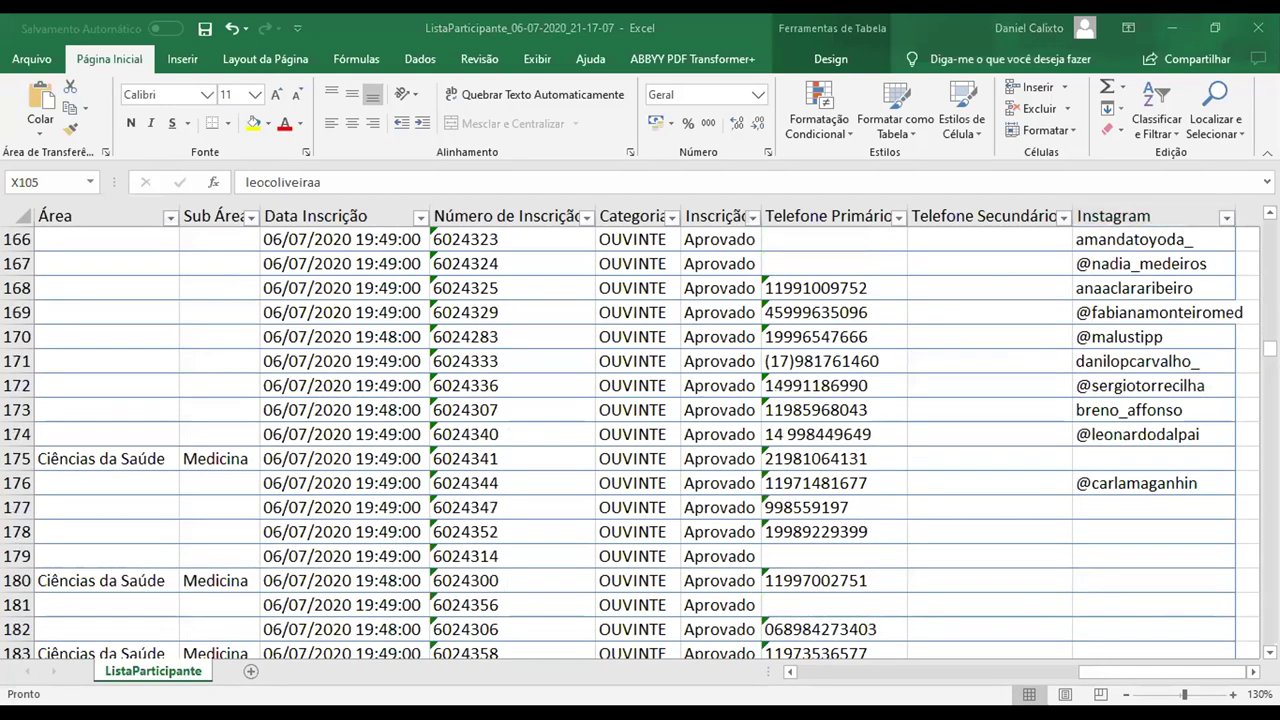
scroll(58, 567, "down", 16)
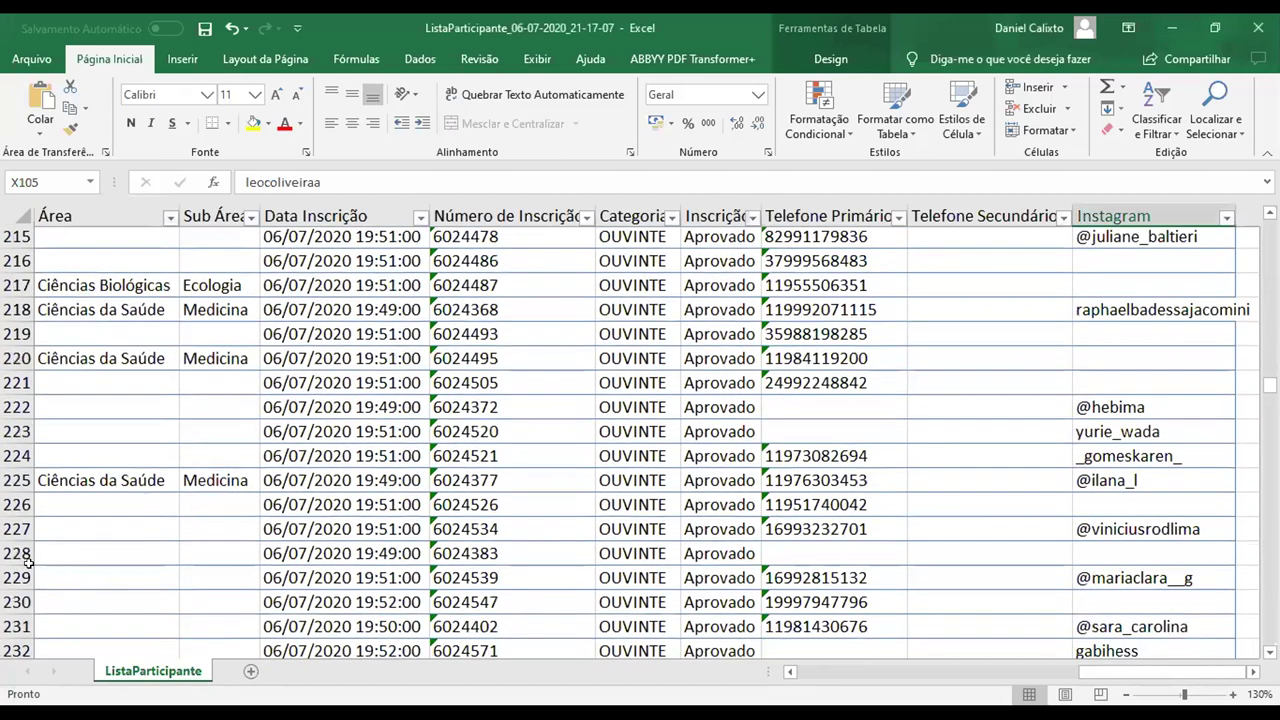
scroll(87, 549, "down", 20)
left_click(87, 549)
key("Right")
key("Right")
key("Right")
key("Right")
key("Right")
key("Right")
key("Right")
key("Right")
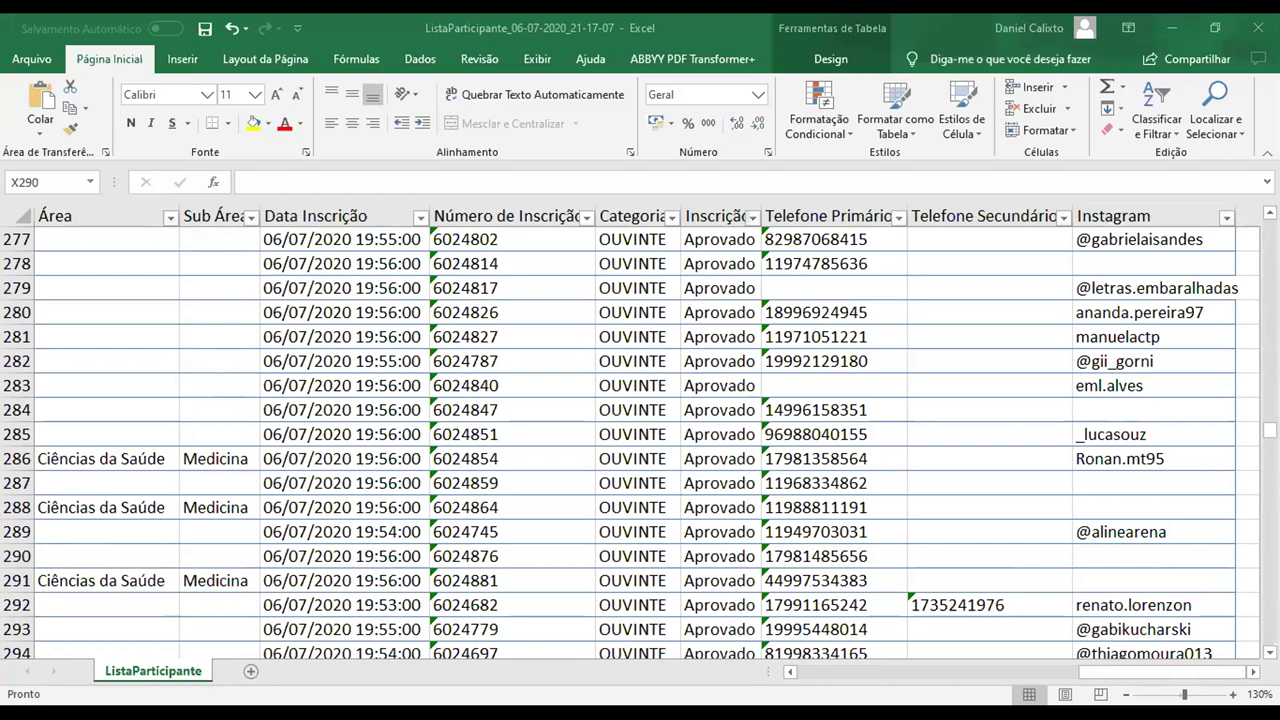
Look up row 138 of the participant list and select its Instagram entry
scroll(680, 517, "up", 20)
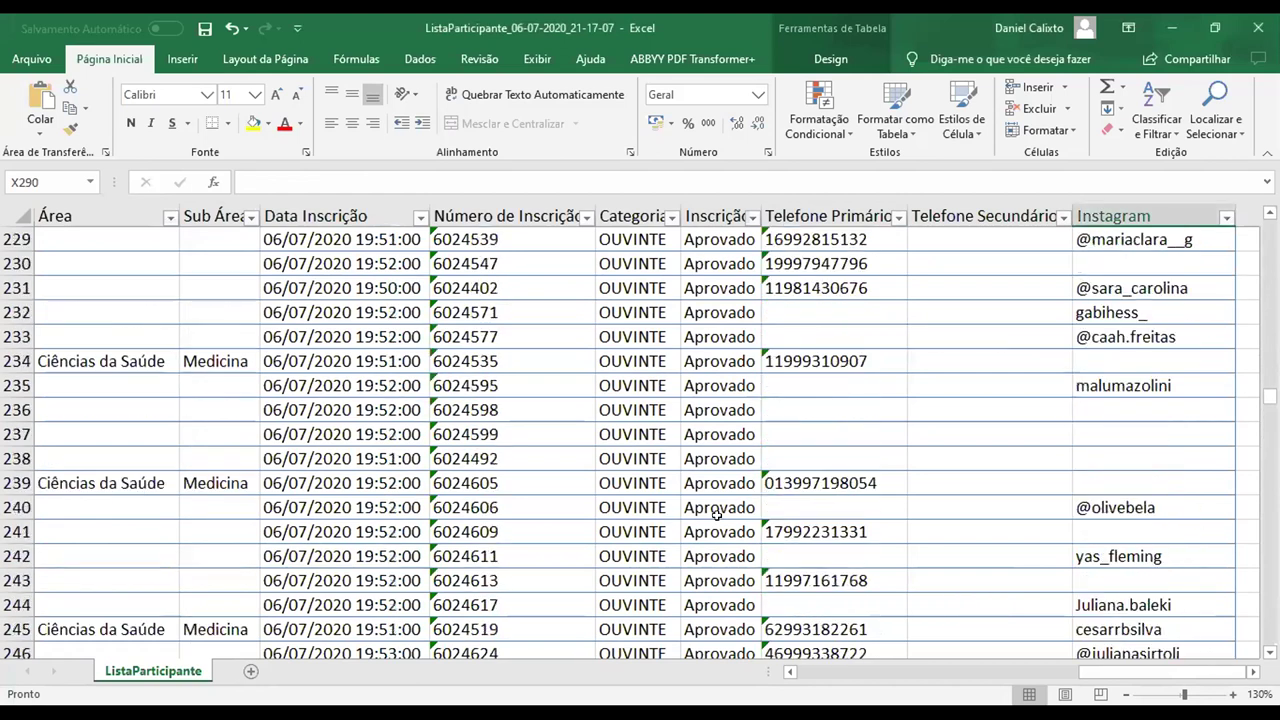
scroll(716, 514, "up", 20)
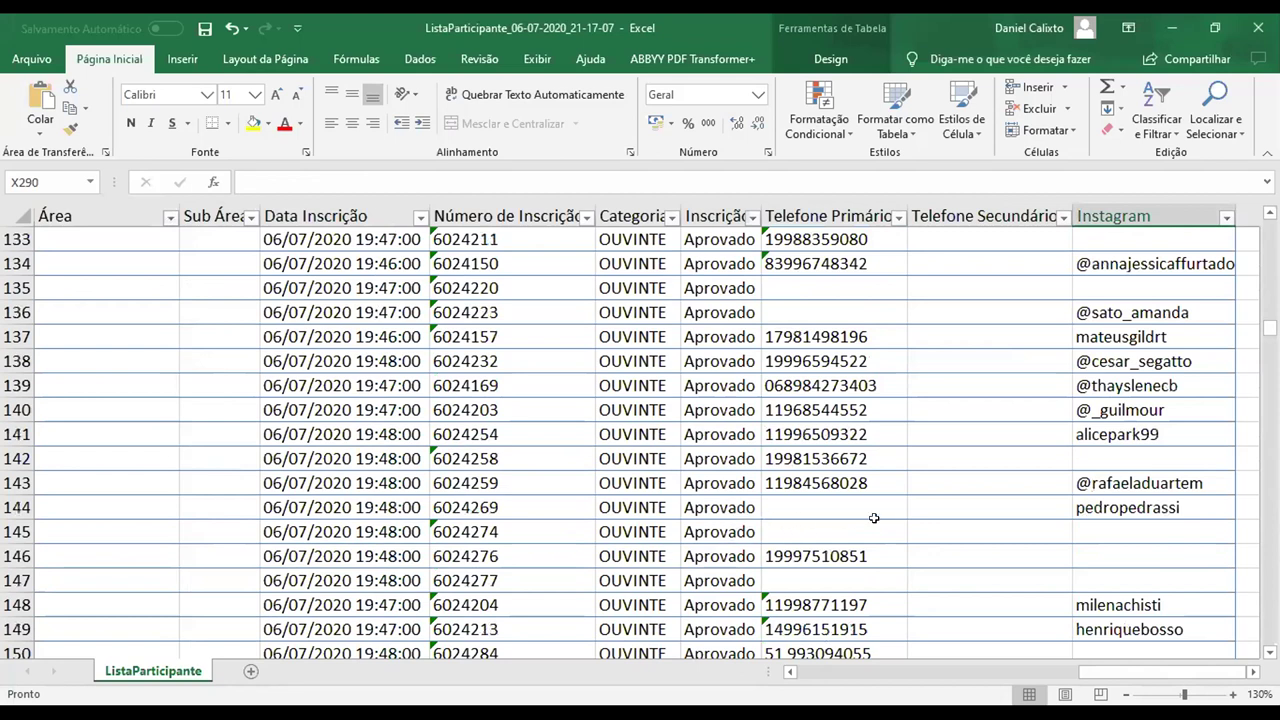
scroll(545, 505, "up", 2)
left_click(545, 507)
left_click(1090, 508)
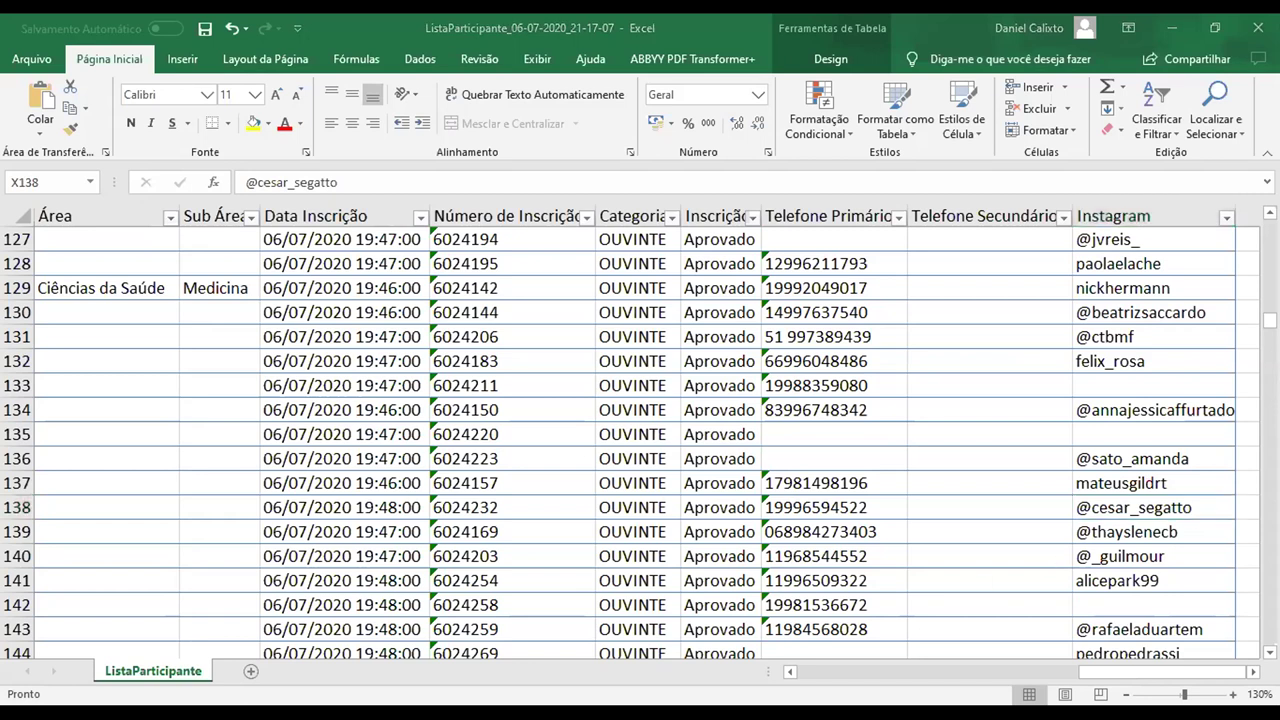
key("alt+Tab")
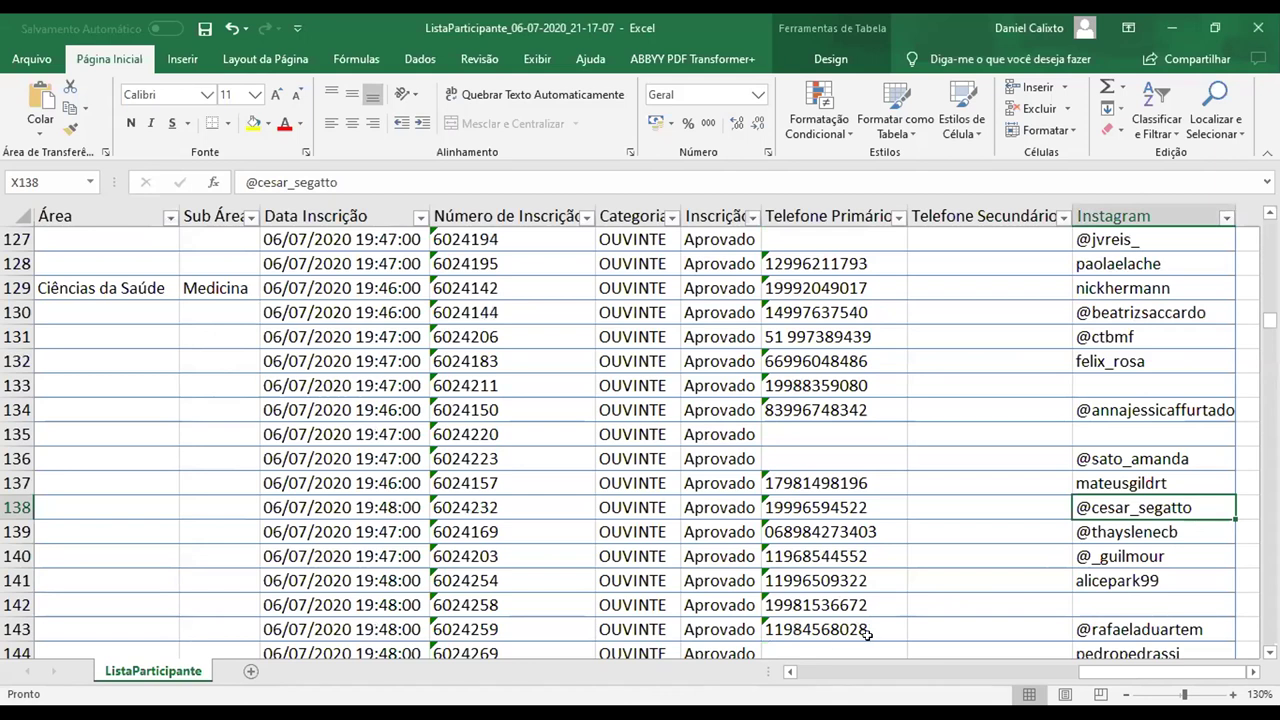
key("alt+Tab")
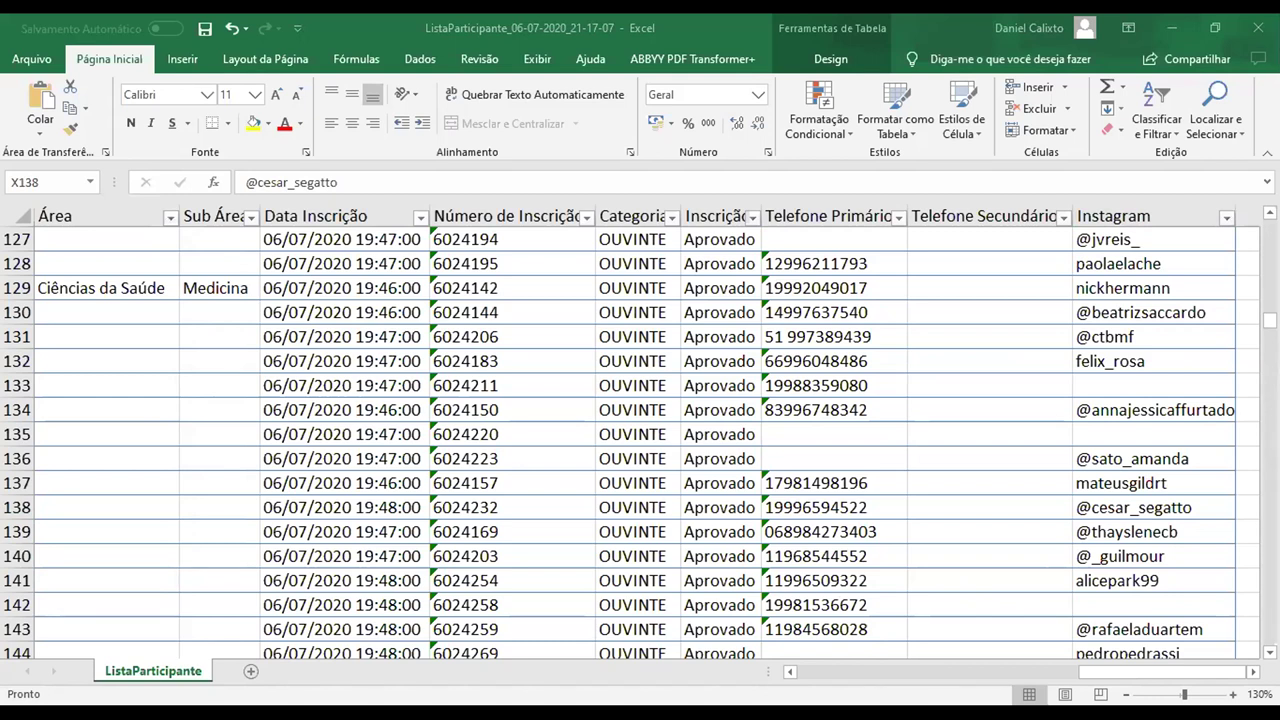
Look through the participant list for row 283 and select its Instagram entry
scroll(102, 404, "up", 7)
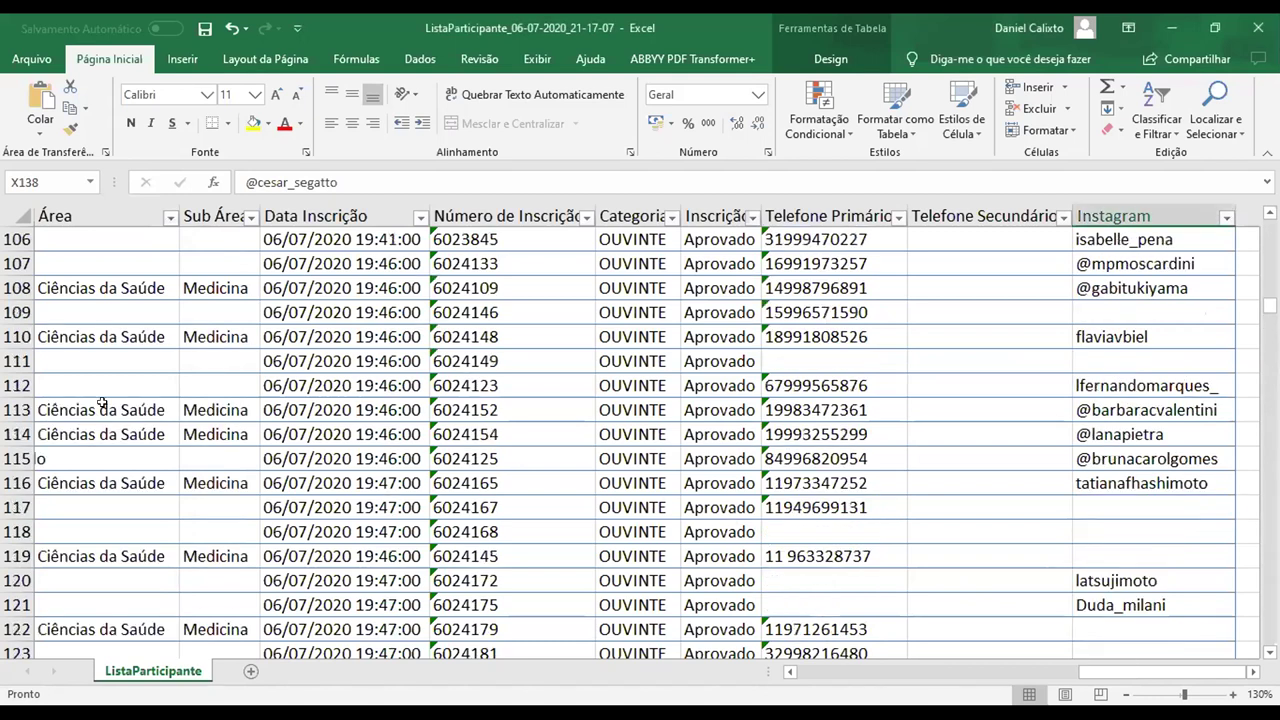
scroll(102, 403, "up", 9)
scroll(102, 403, "up", 11)
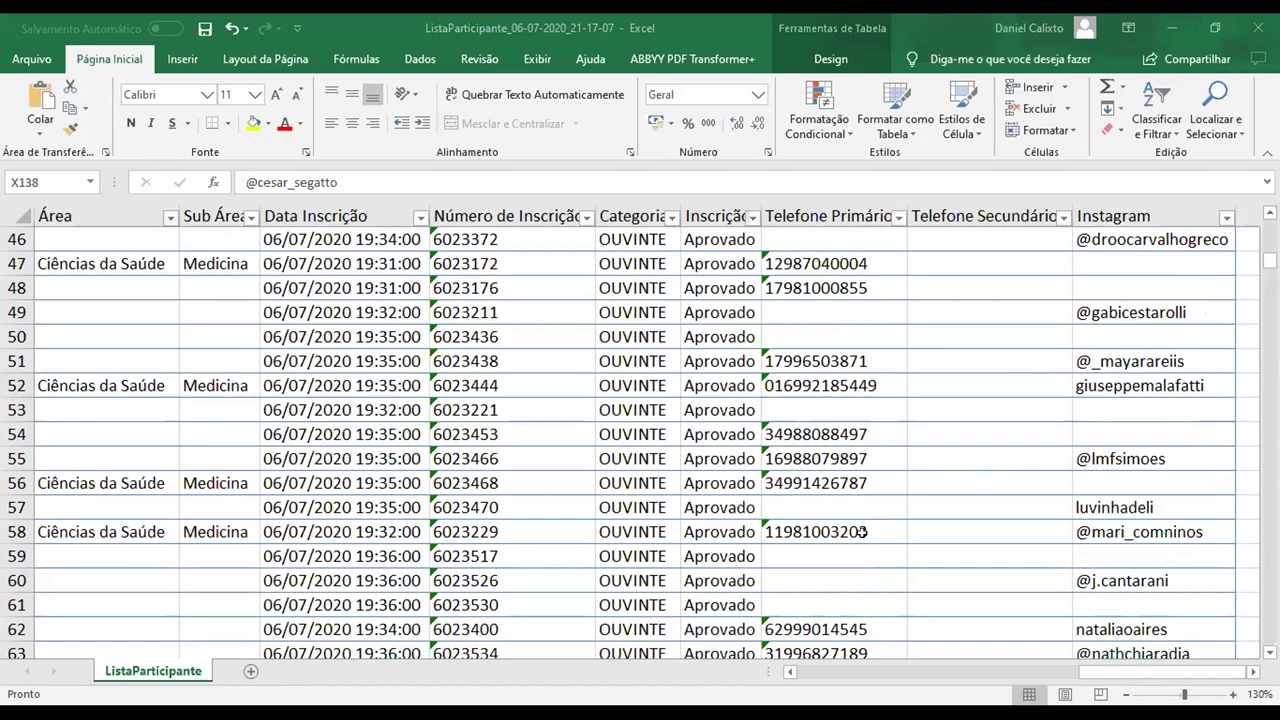
scroll(831, 537, "down", 12)
scroll(831, 537, "down", 20)
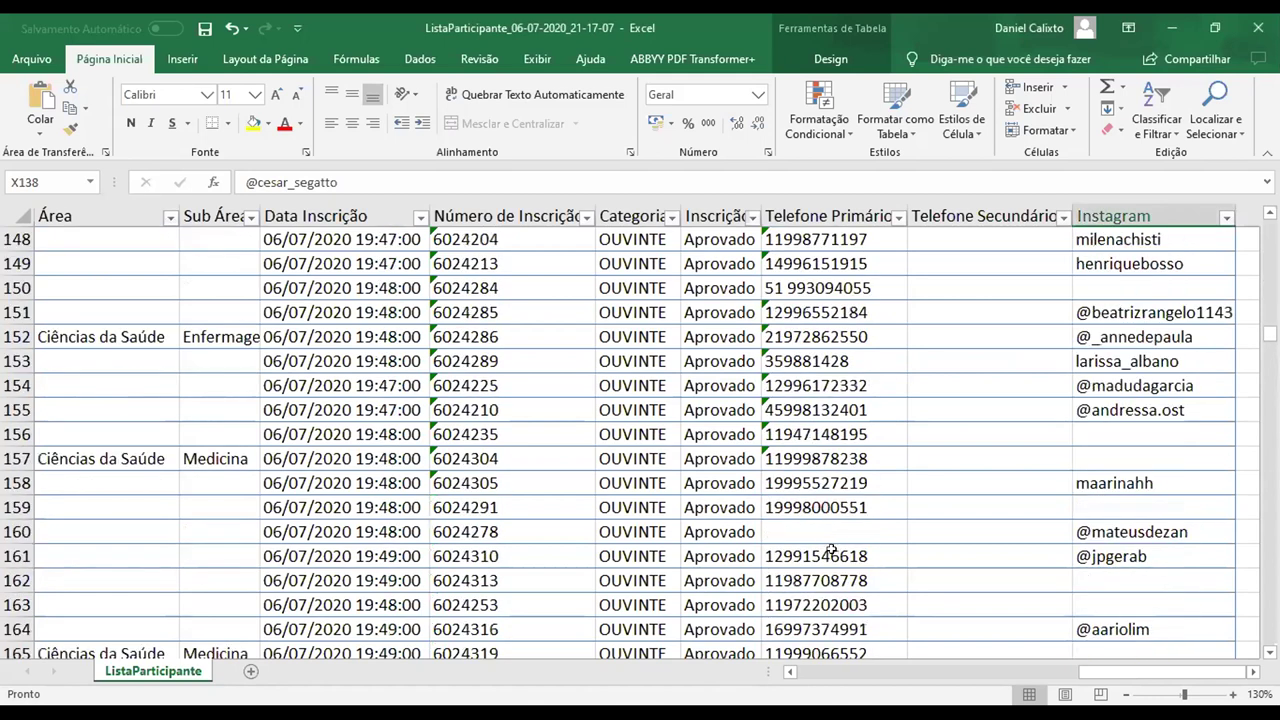
scroll(831, 540, "down", 10)
scroll(831, 556, "down", 9)
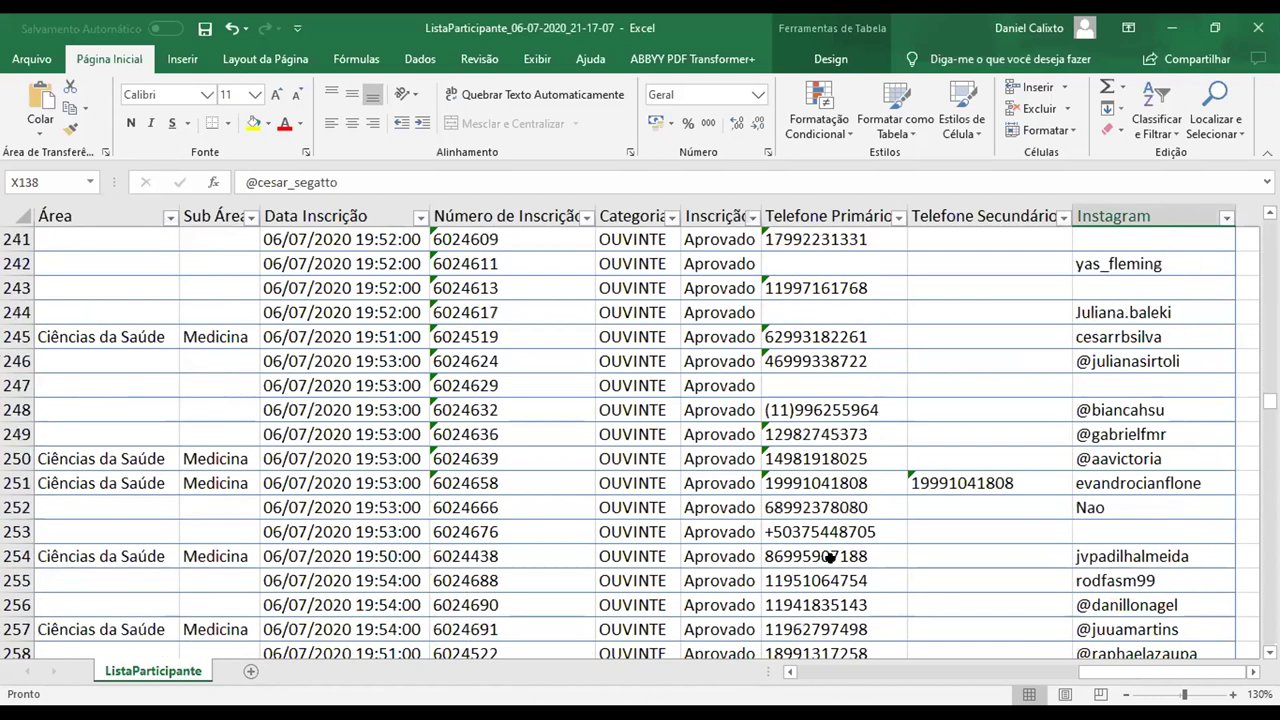
scroll(831, 556, "down", 12)
scroll(27, 463, "down", 2)
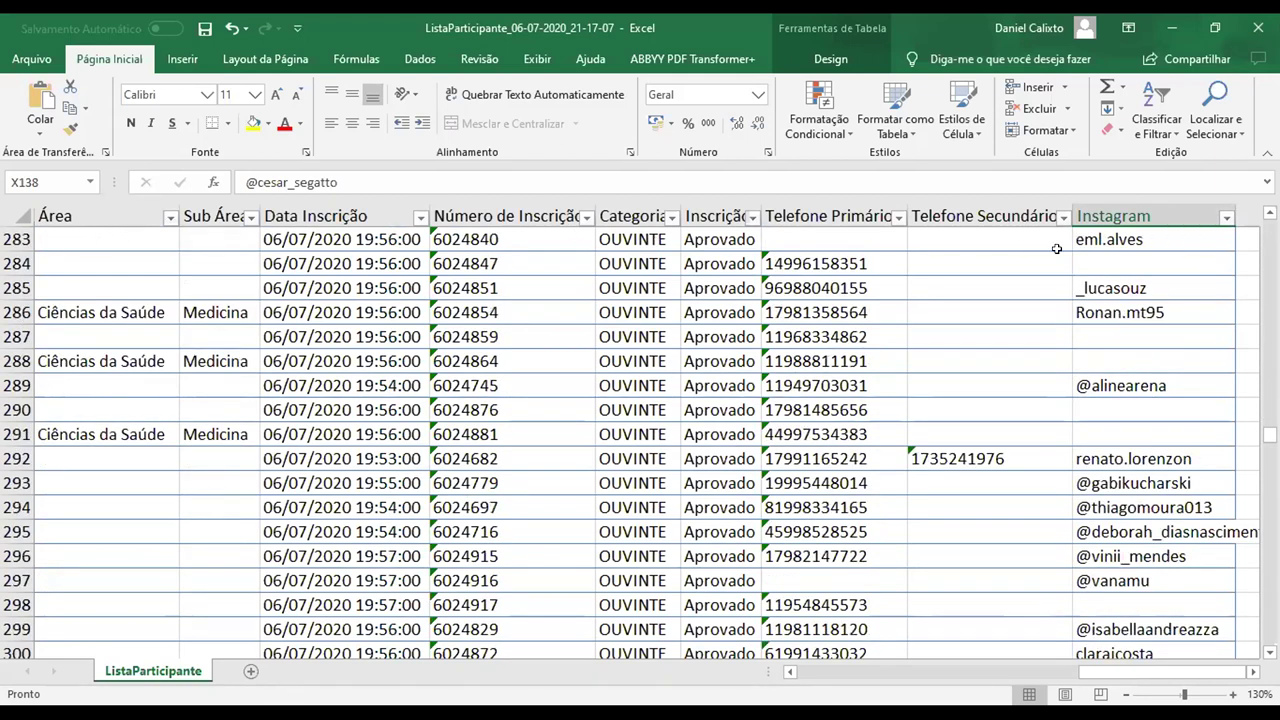
left_click(1113, 240)
scroll(768, 472, "up", 1)
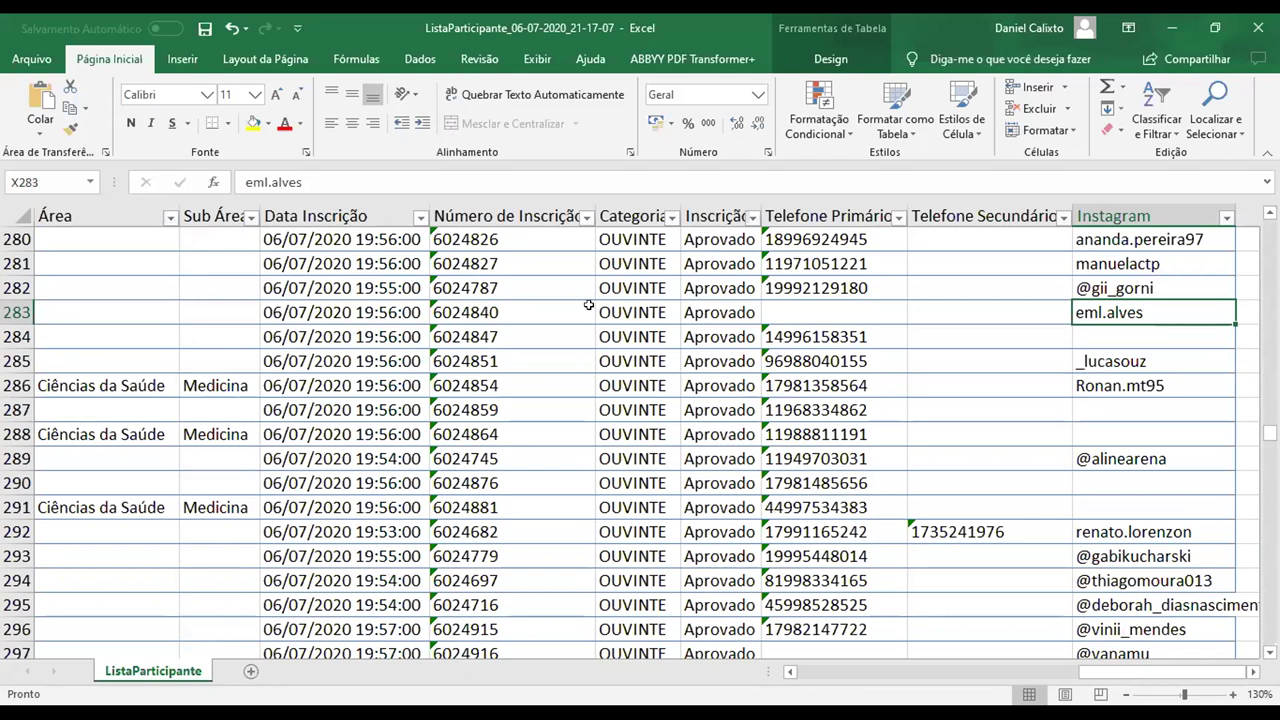
Go back along row 283 from the Instagram entry to the participant's ID and name
left_click(955, 306)
key("Left")
key("Left")
key("Left")
key("Left")
key("Left")
key("Left")
key("Left")
key("Left")
key("Left")
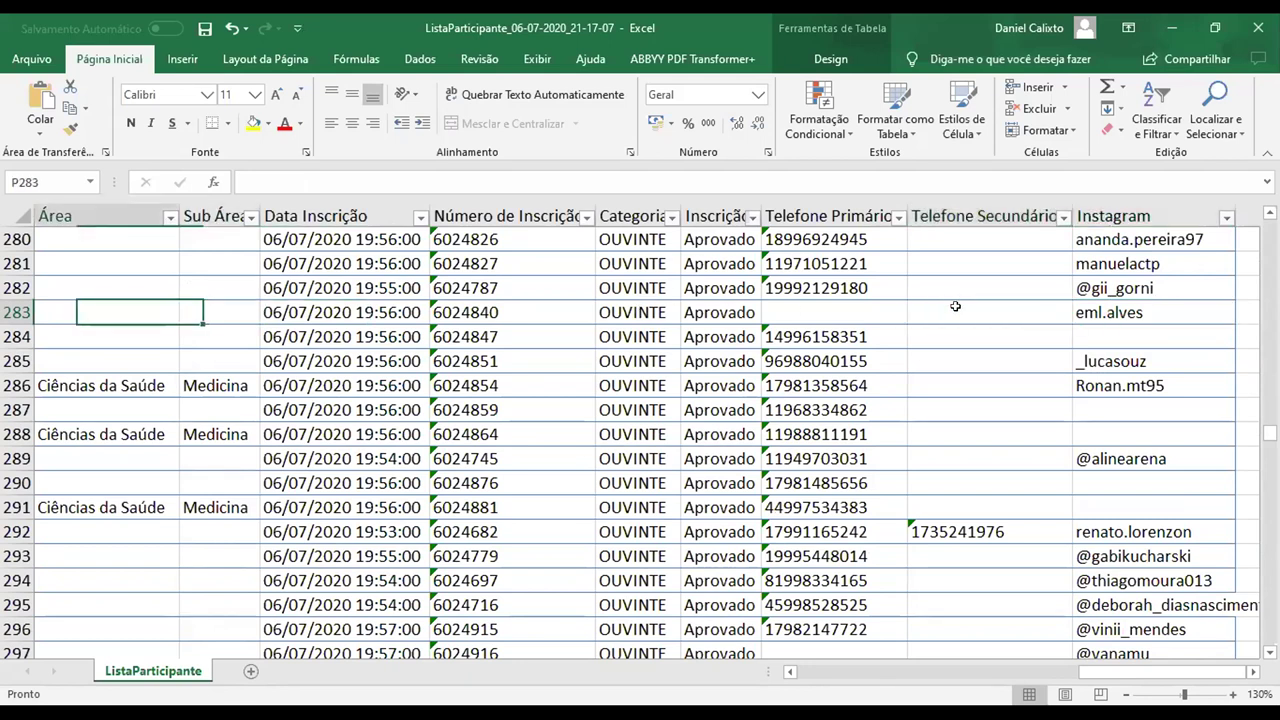
key("Left")
key("Left")
key("Left")
key("Left")
key("Left")
key("Left")
key("Left")
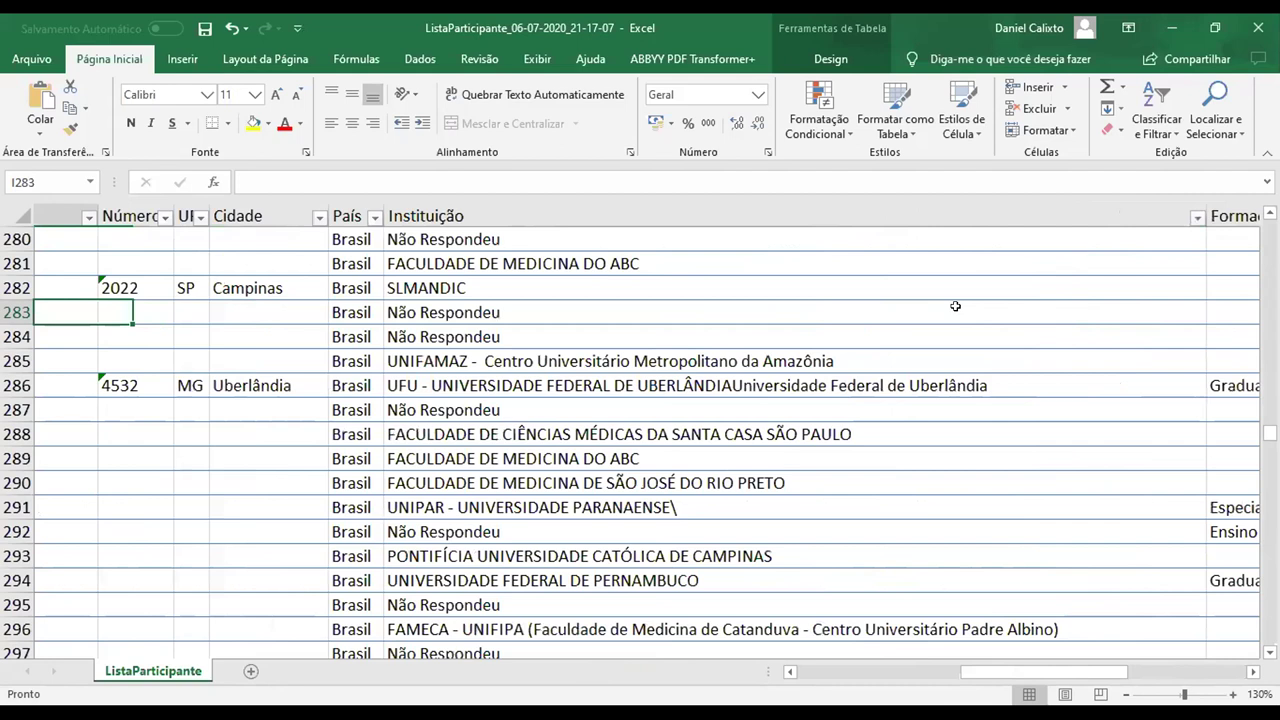
key("Left")
key("Left")
key("Left")
key("Left")
key("Left")
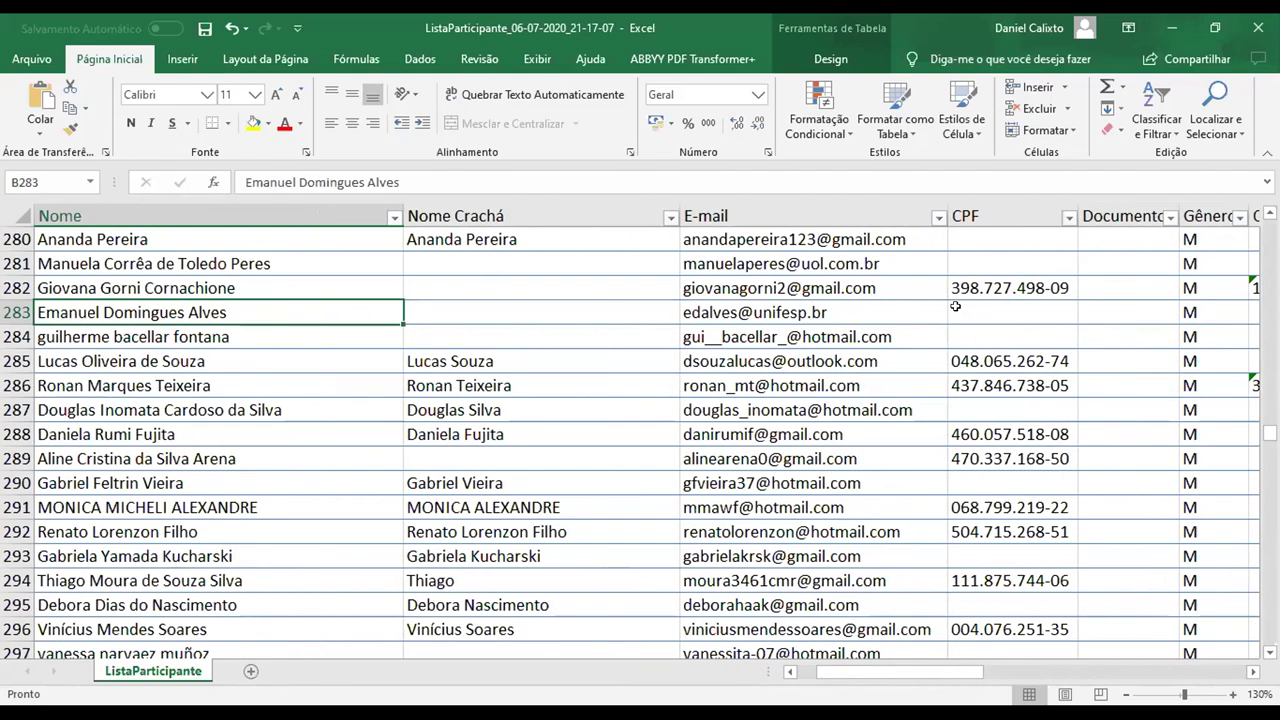
key("Left")
key("Right")
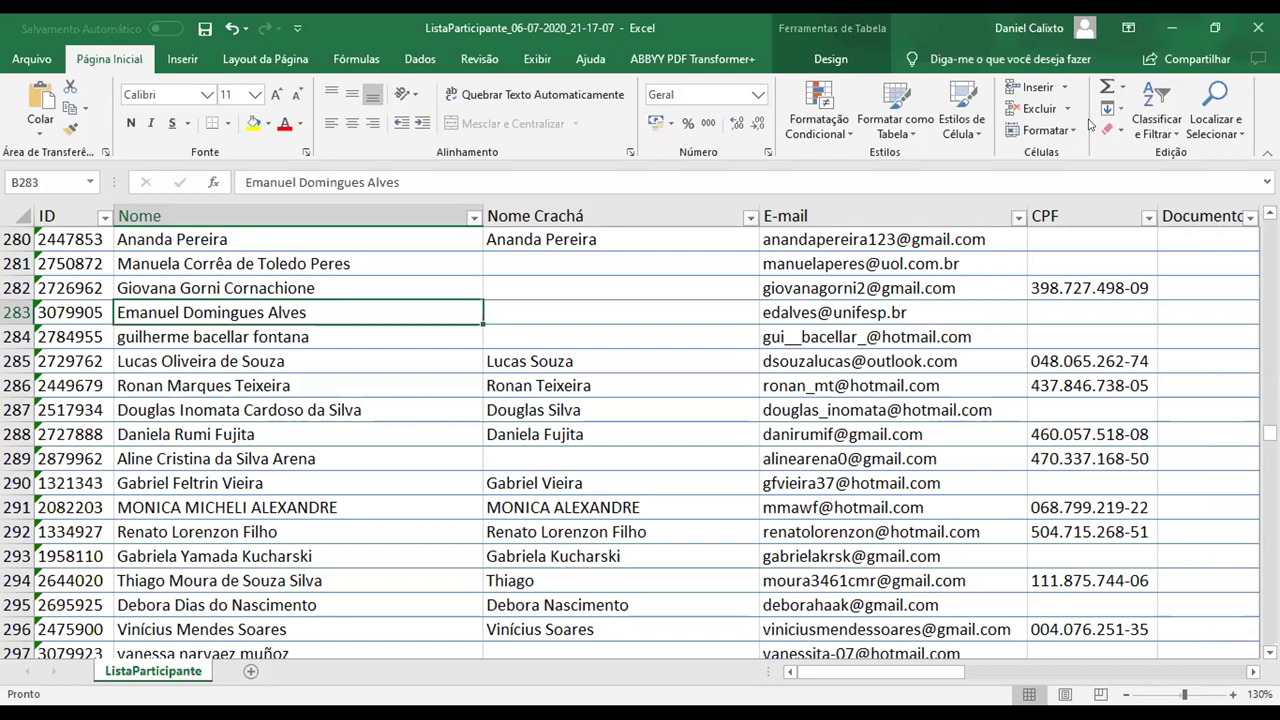
Review row 283's details from the participant's name across to the Sub Área column
key("Right")
key("Right")
key("Right")
key("Down")
key("Up")
key("Left")
key("Right")
key("Right")
key("Right")
key("Right")
key("Right")
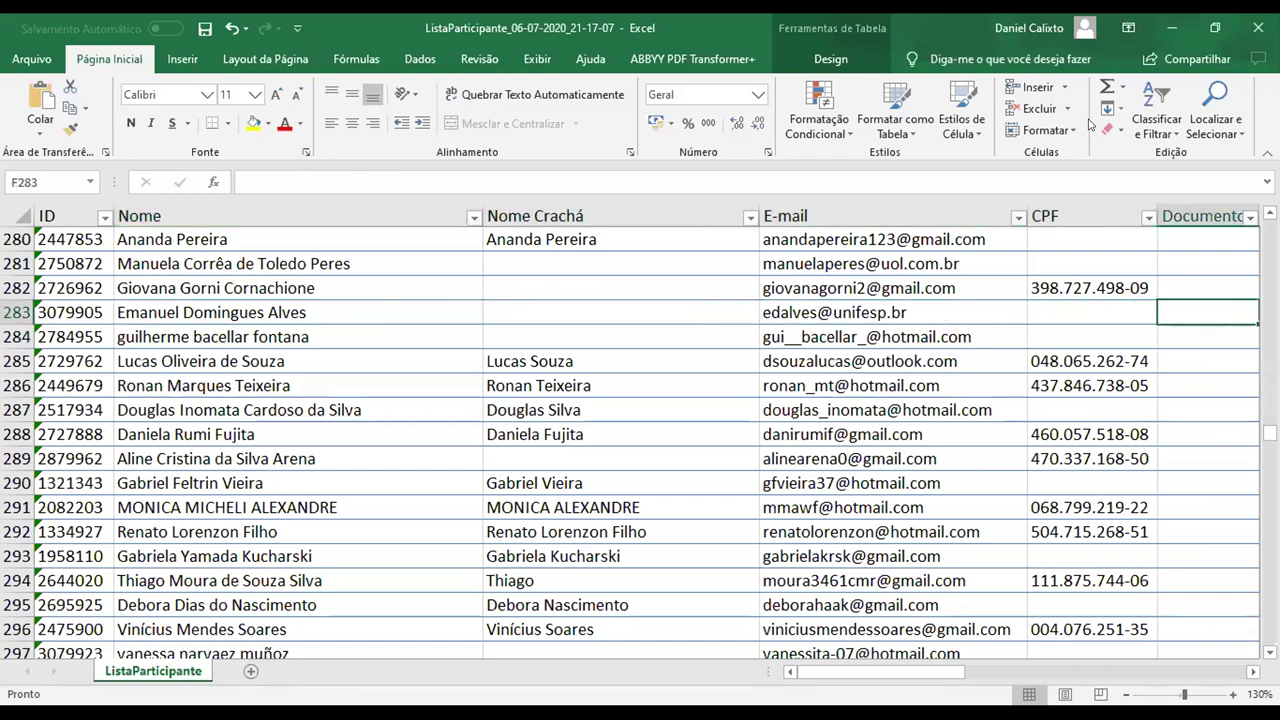
key("Right")
key("Right")
key("Right")
key("Right")
key("Right")
key("Right")
key("Right")
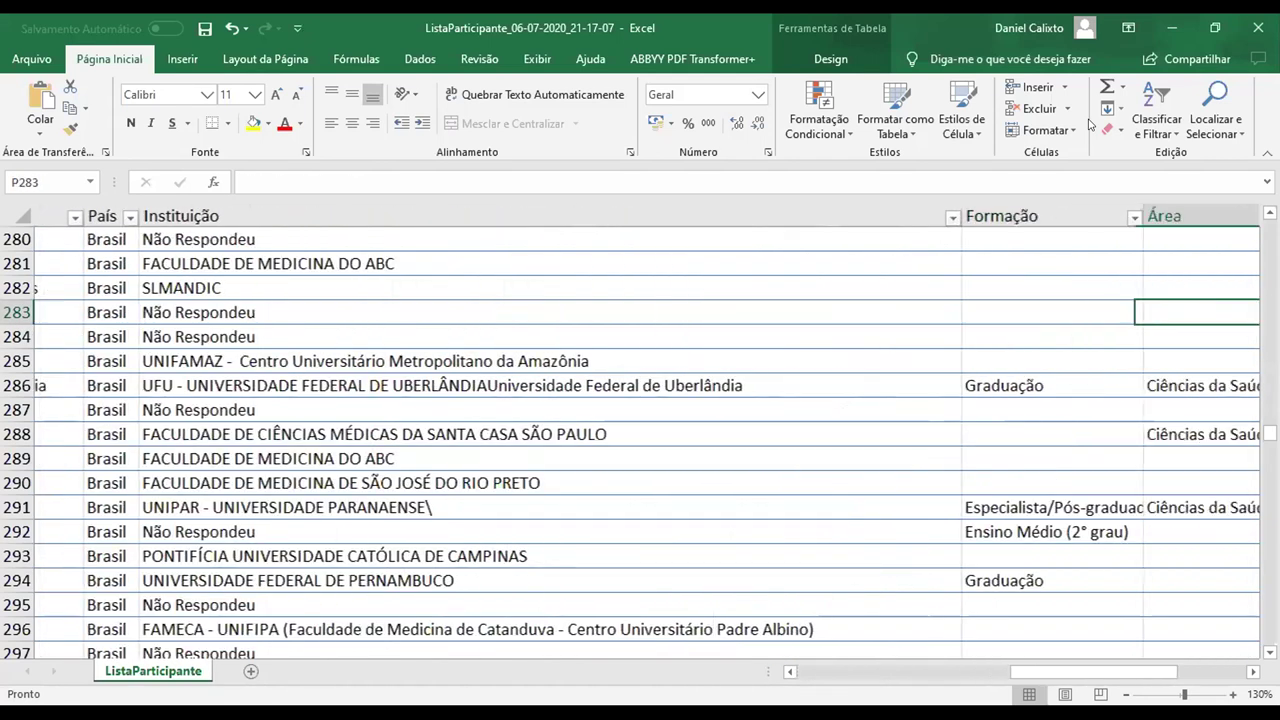
key("Right")
key("Right")
key("Right")
key("Left")
key("Left")
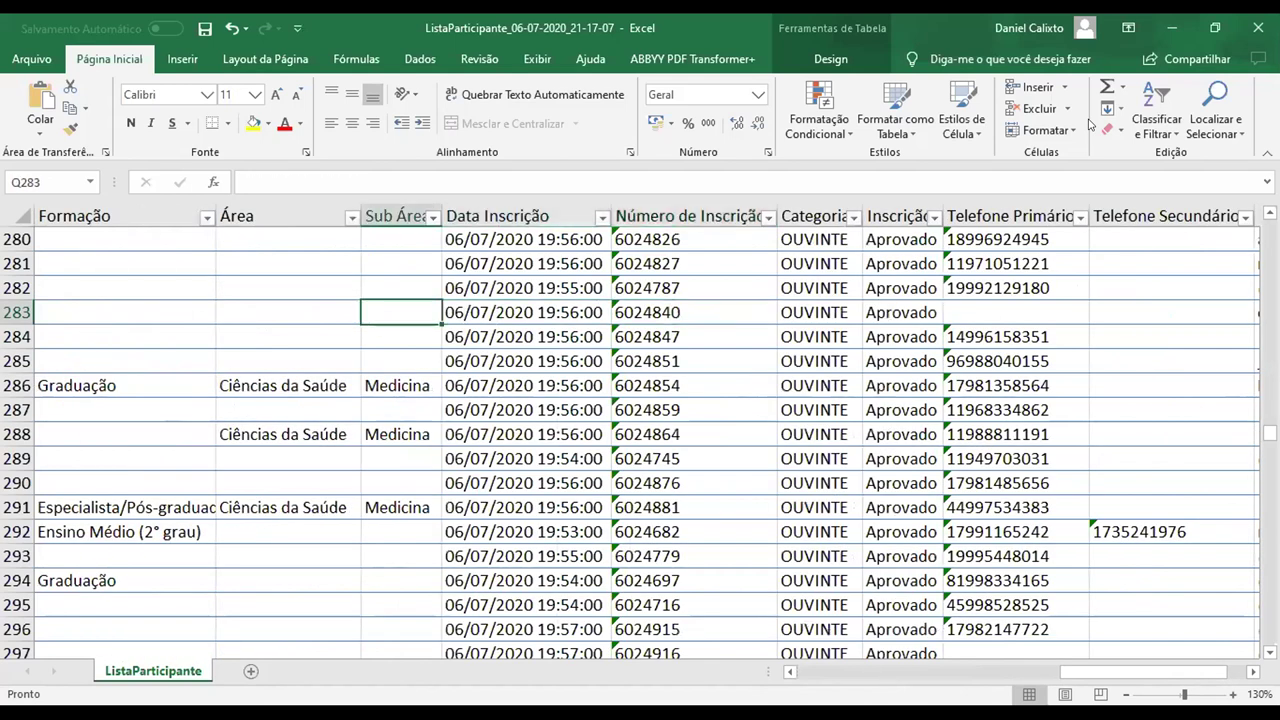